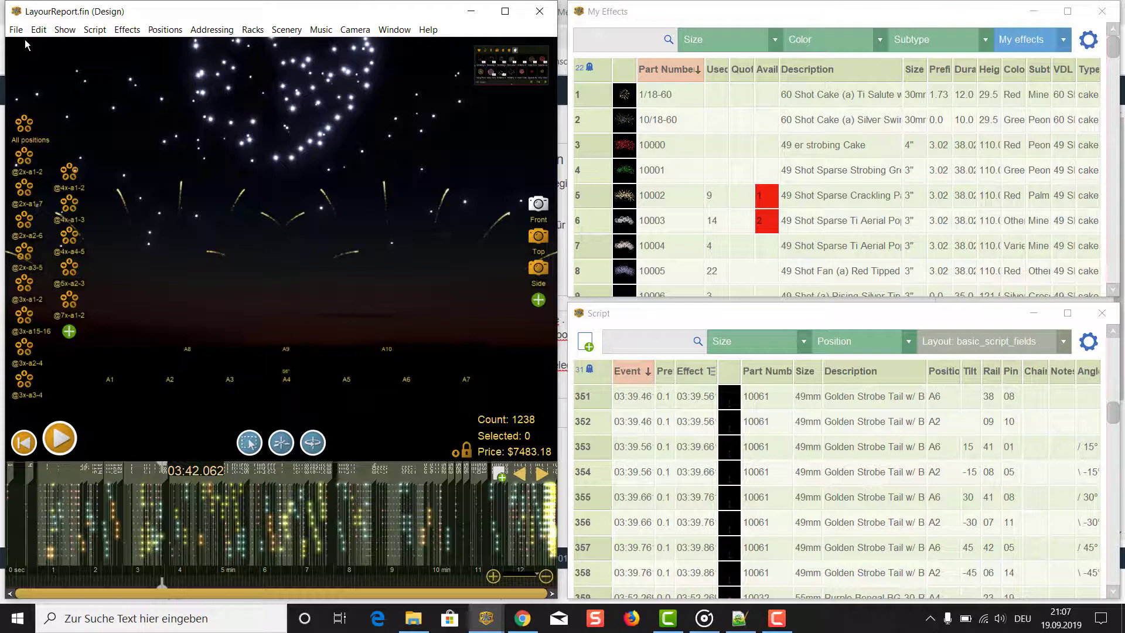
# Print the setup_by_position report to a PDF file named setup in the Downloads folder
pyautogui.click(17, 32)
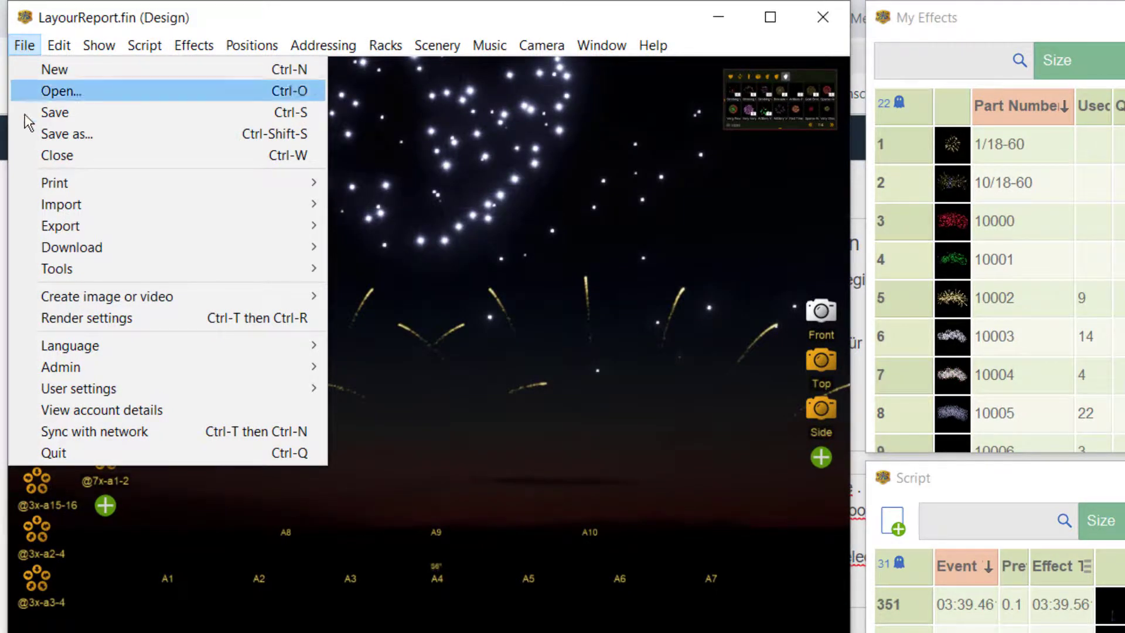
pyautogui.moveTo(28, 187)
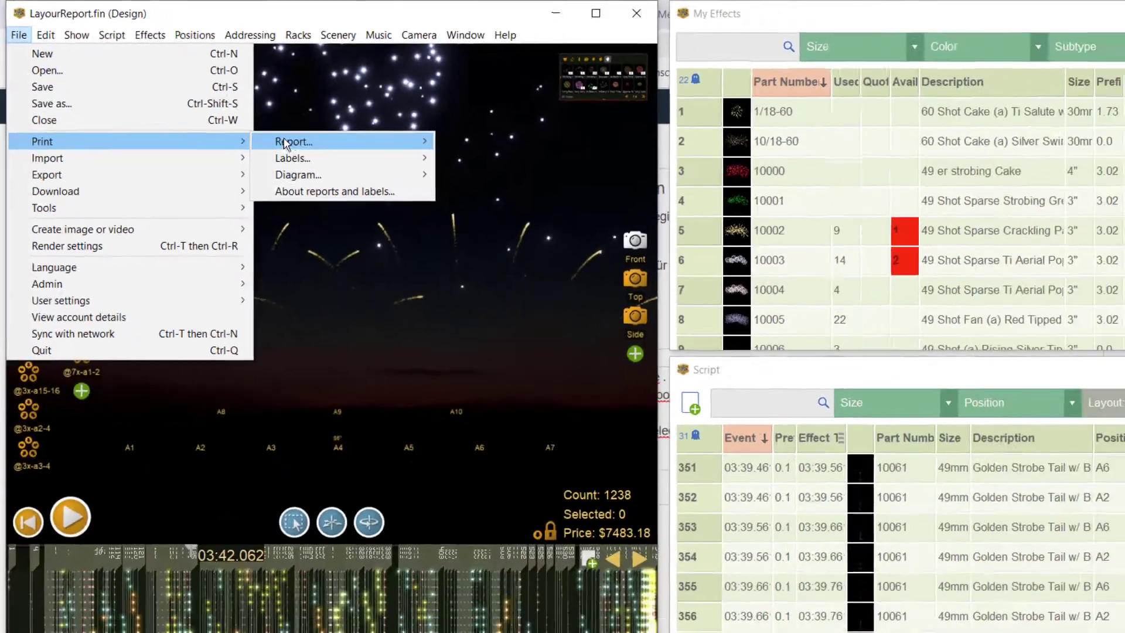
pyautogui.moveTo(462, 182)
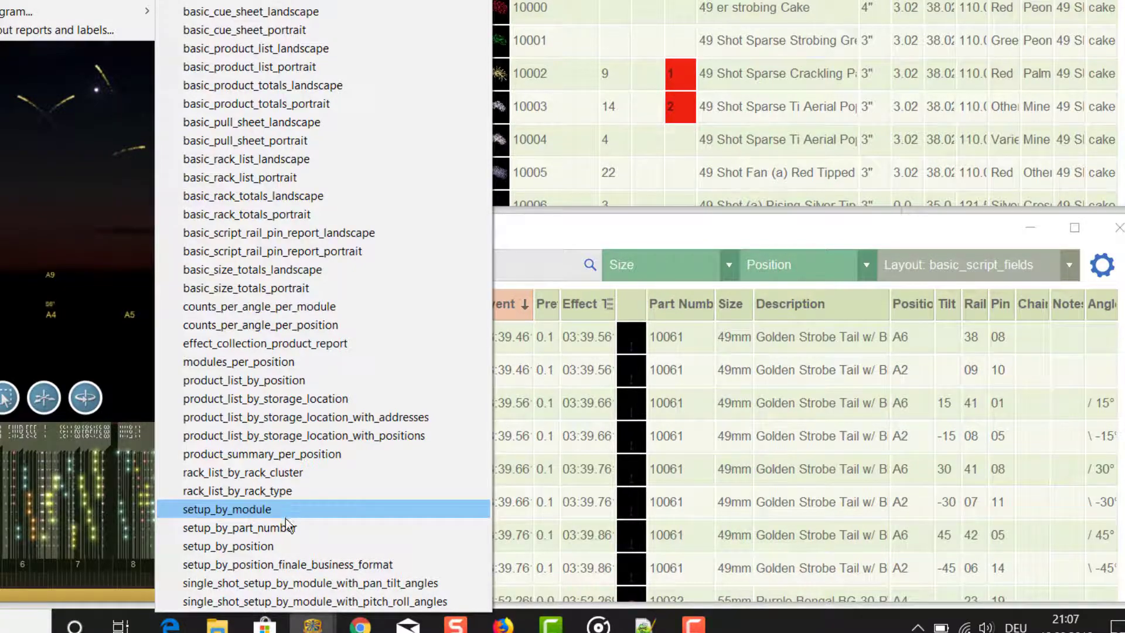
pyautogui.click(283, 545)
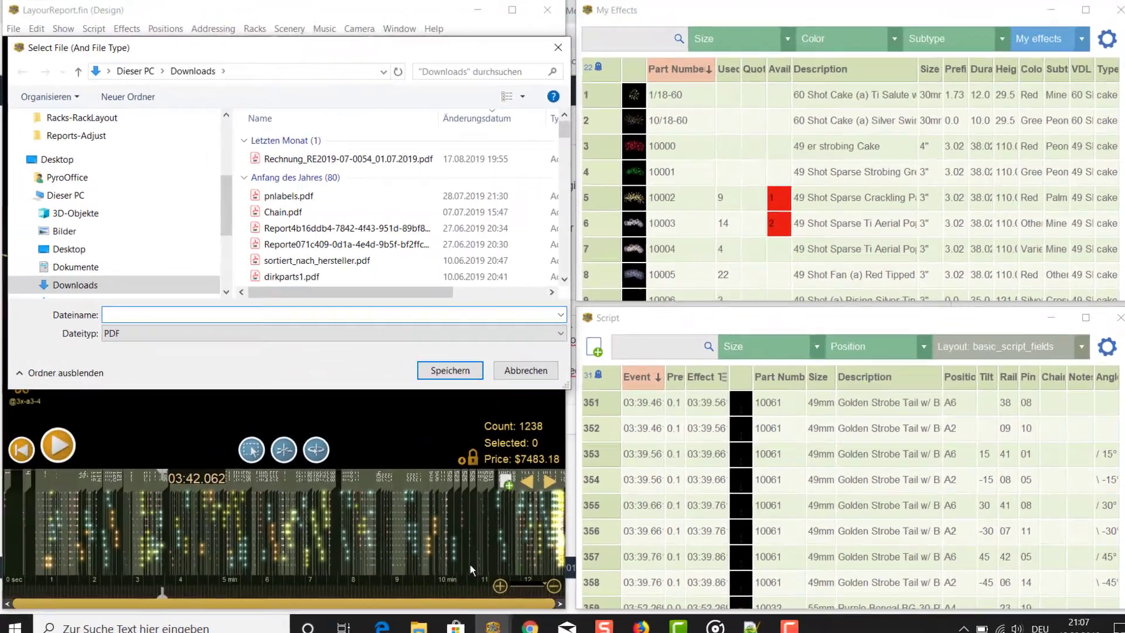
pyautogui.write('s')
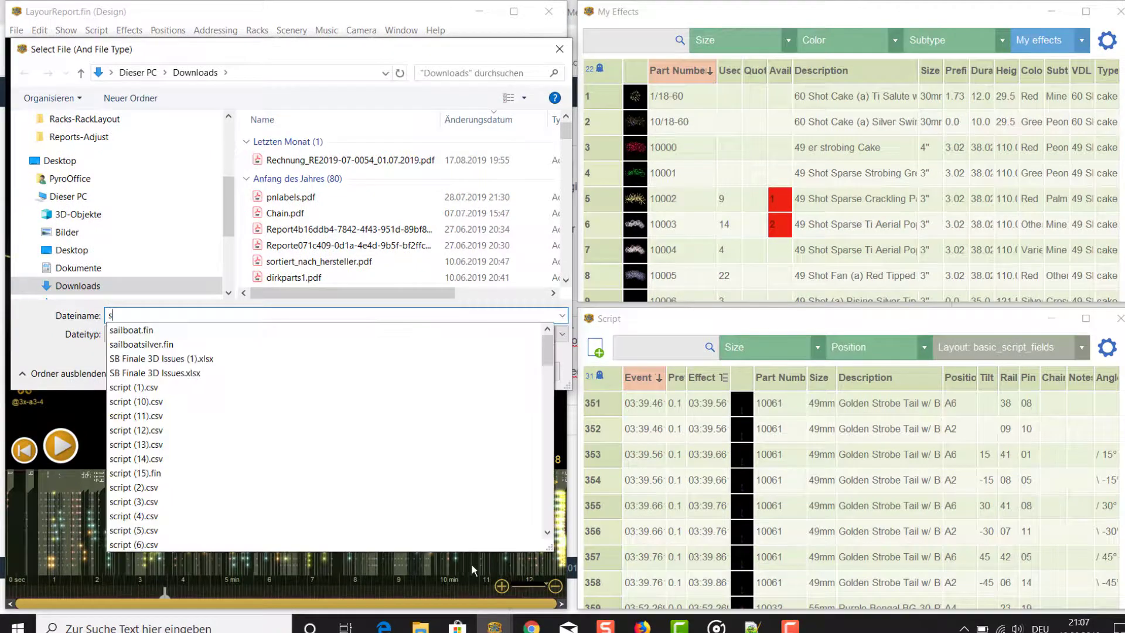
pyautogui.write('etup')
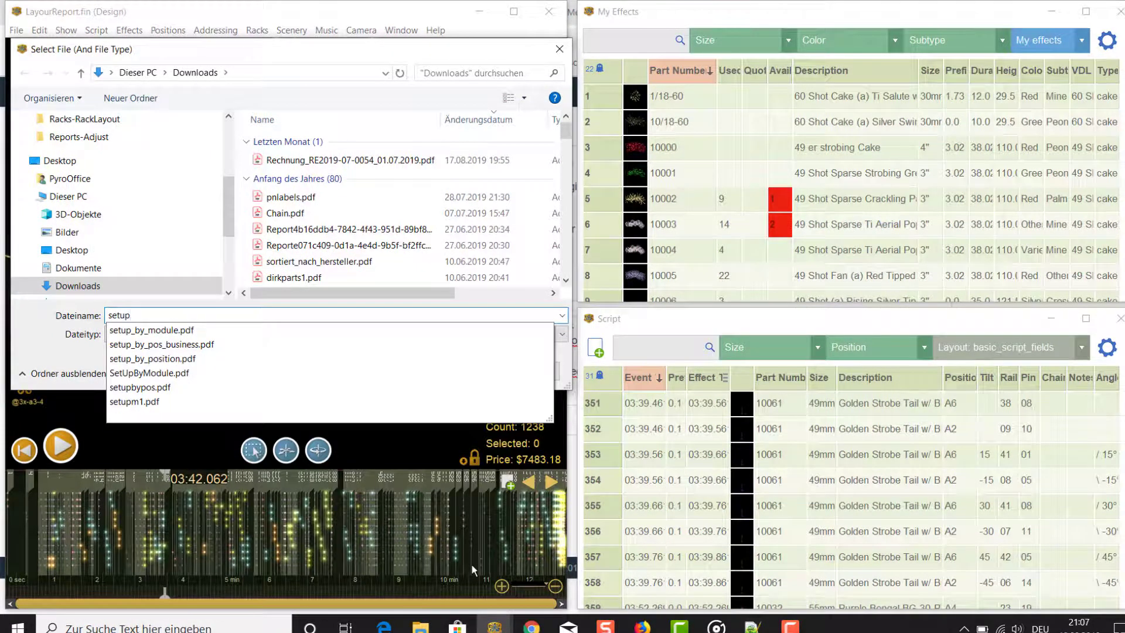
pyautogui.press('Return')
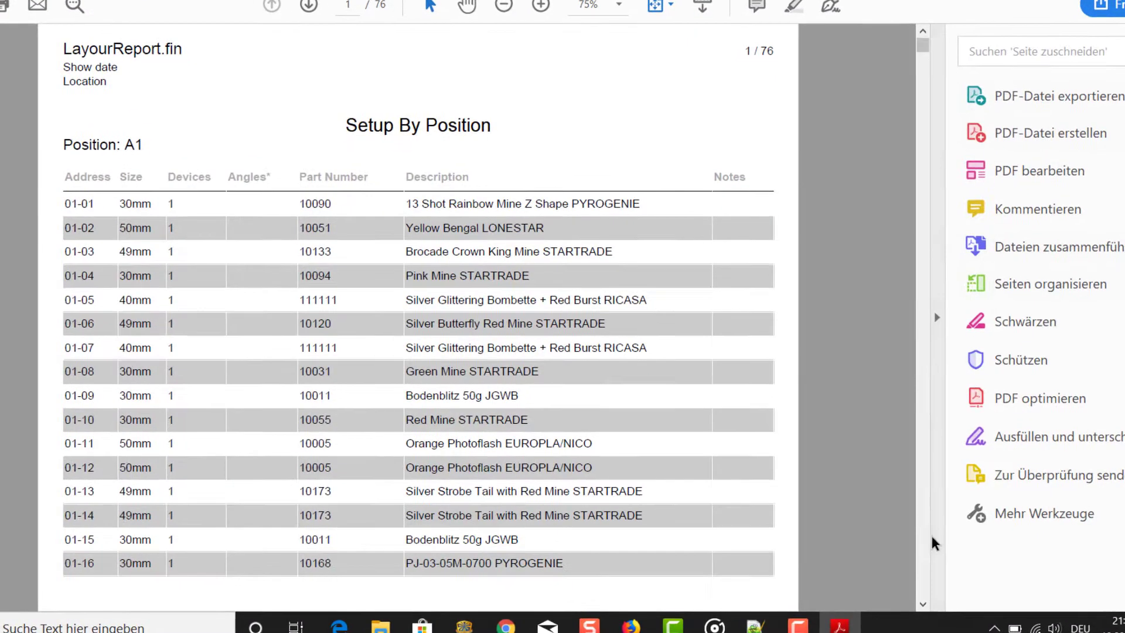
# Look through the first pages of the Setup By Position report, examining its header, position subtitles and columns
pyautogui.click(921, 606)
pyautogui.click(921, 606)
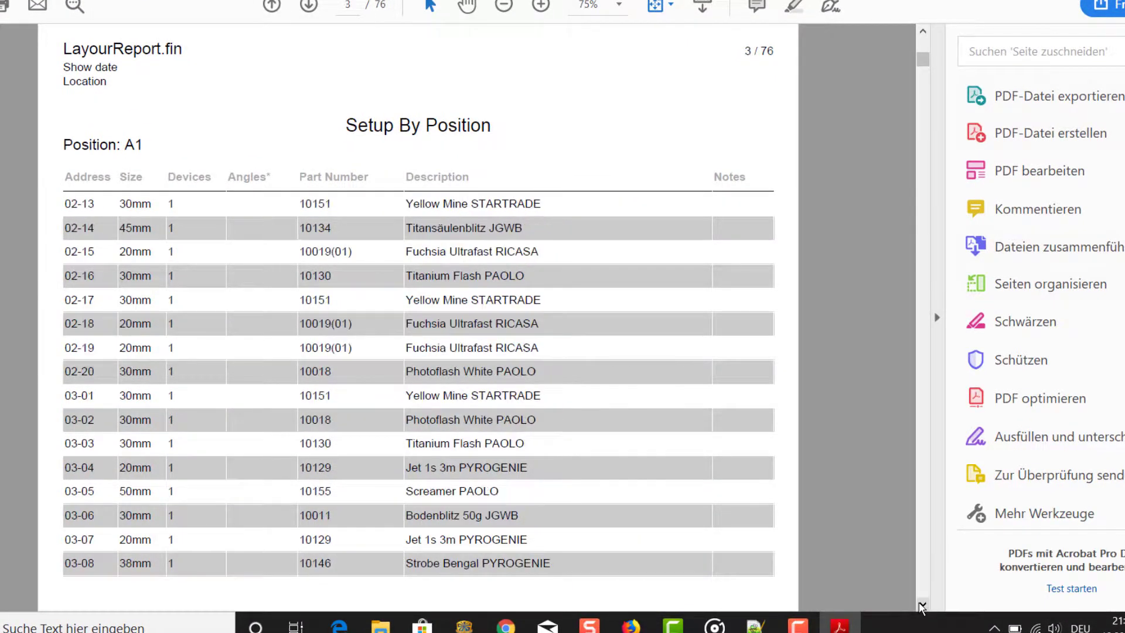
pyautogui.click(921, 606)
pyautogui.click(922, 606)
pyautogui.click(922, 606)
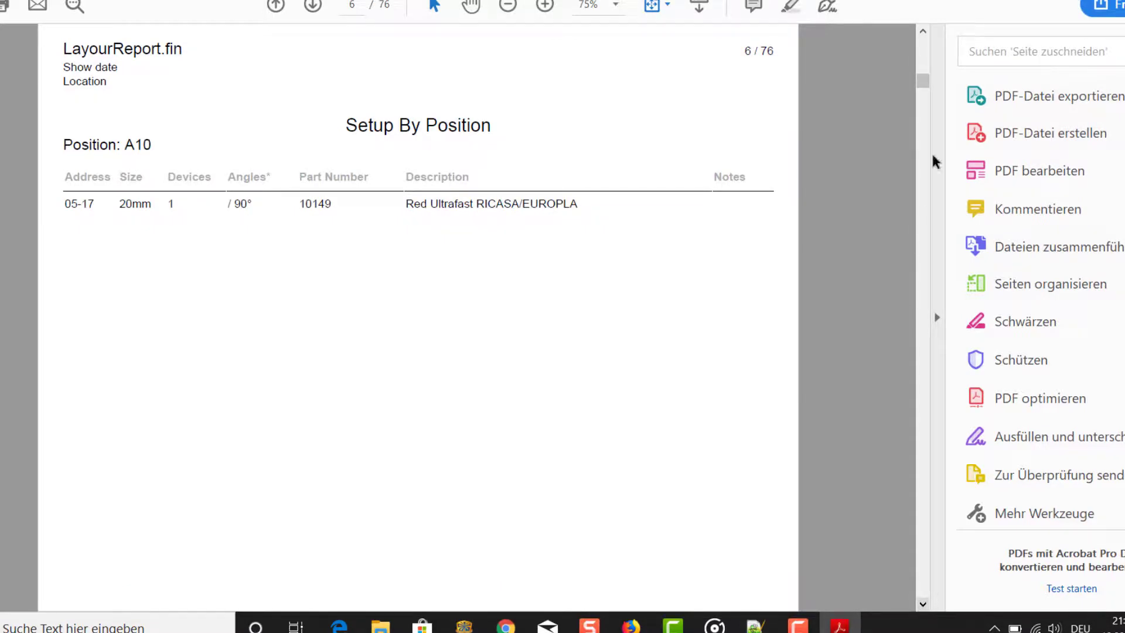
pyautogui.click(924, 31)
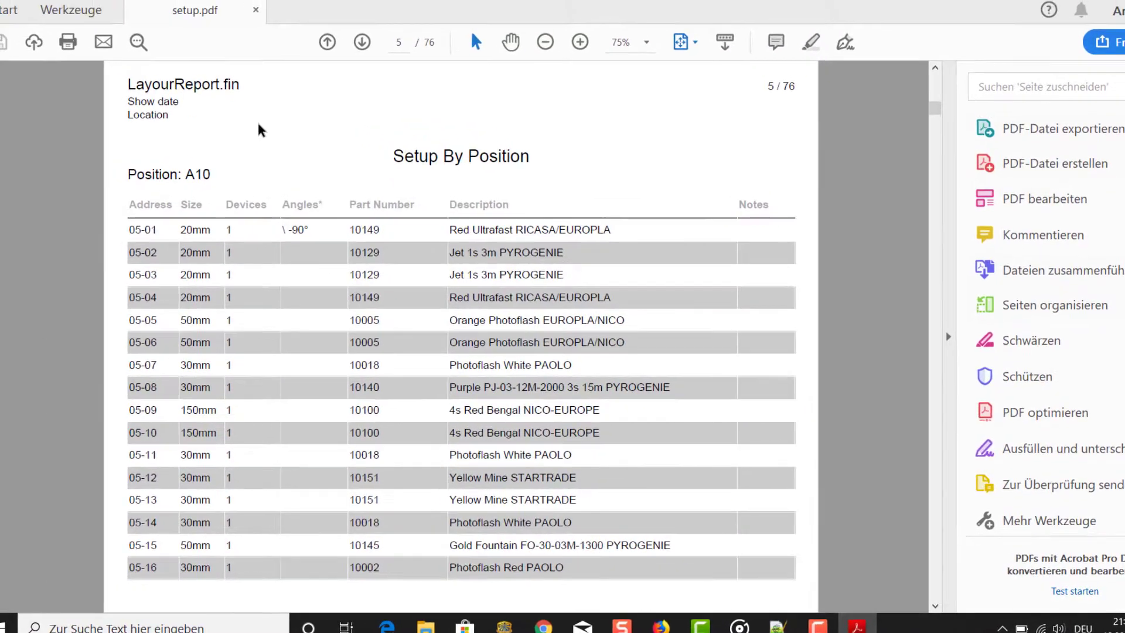
pyautogui.moveTo(216, 85); pyautogui.dragTo(203, 88)
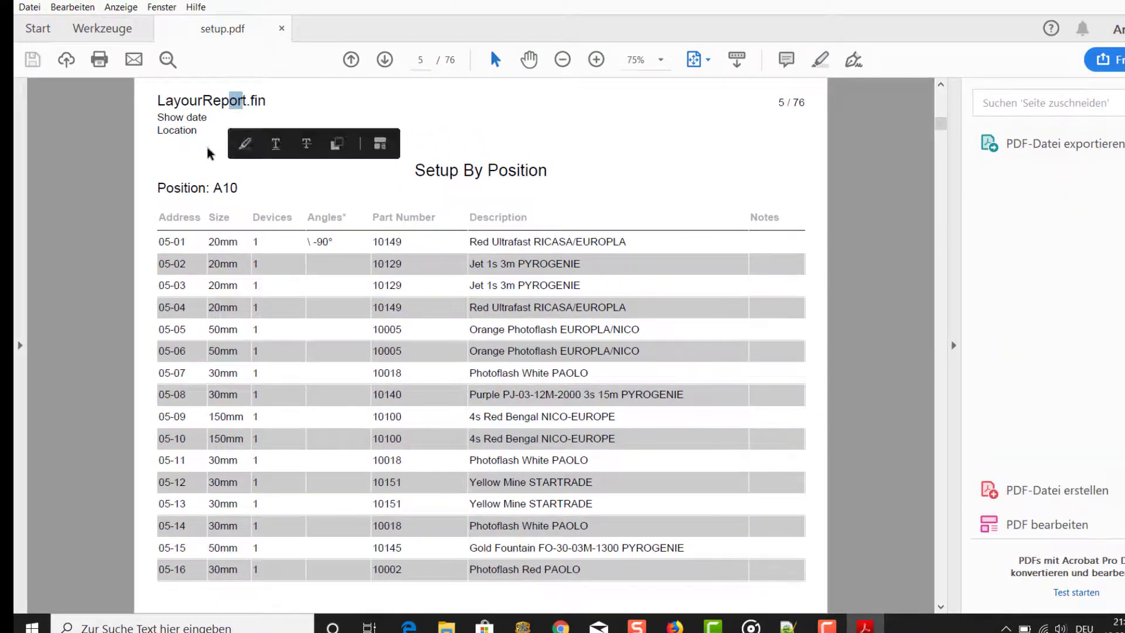
pyautogui.click(208, 153)
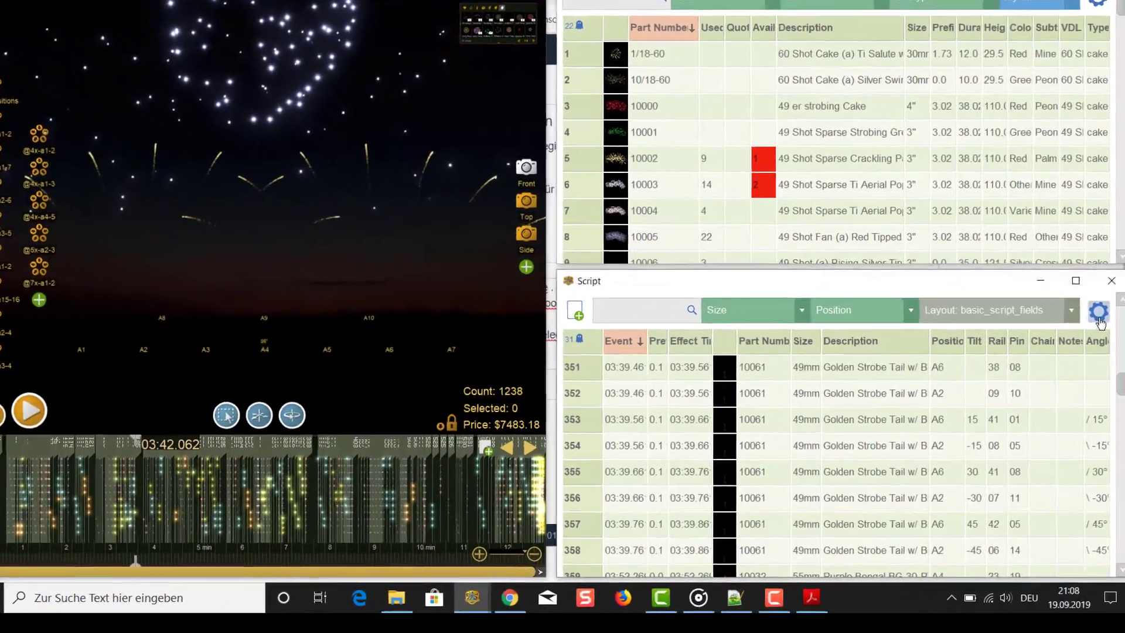
# Open the setup_by_position report template for editing from the Script window
pyautogui.click(1104, 324)
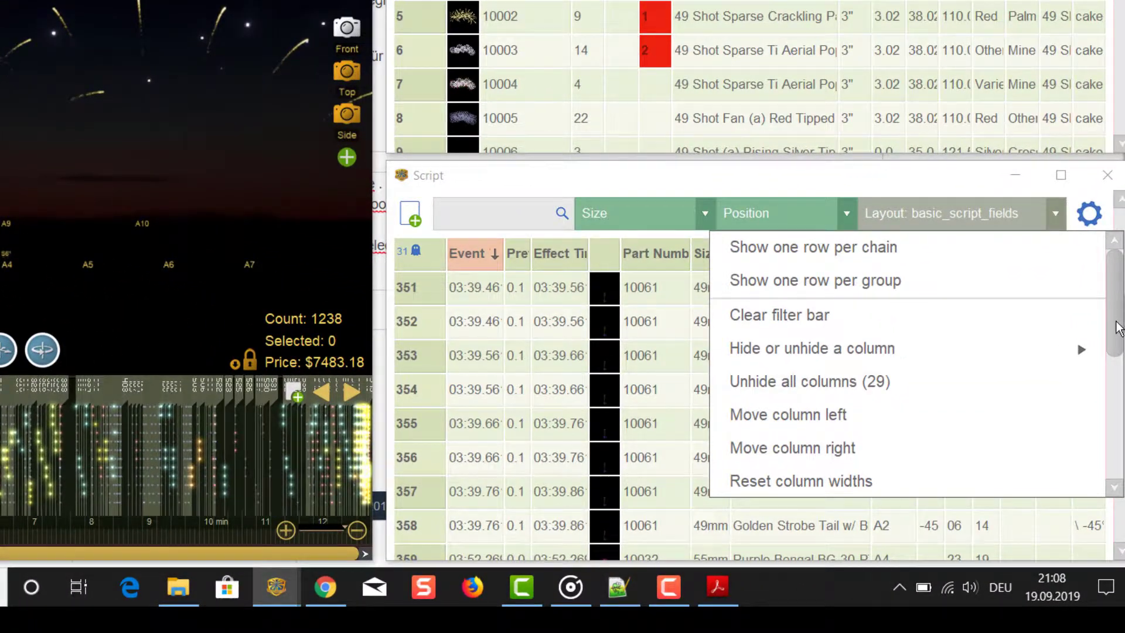
pyautogui.moveTo(1115, 324); pyautogui.dragTo(1119, 450)
pyautogui.moveTo(991, 451)
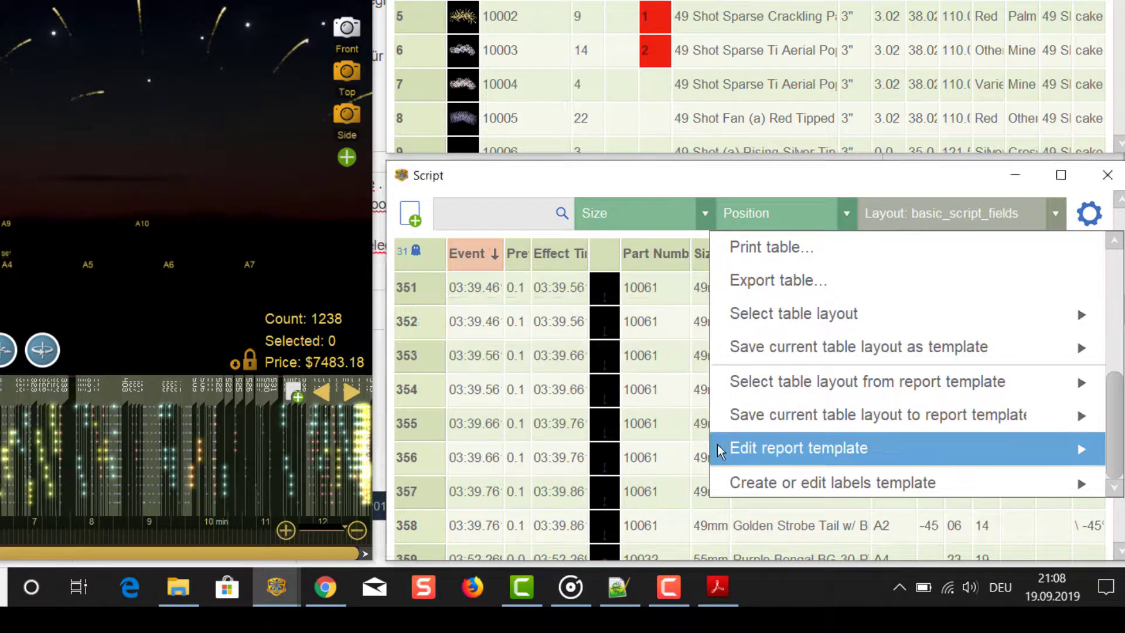
pyautogui.moveTo(716, 298); pyautogui.dragTo(730, 476)
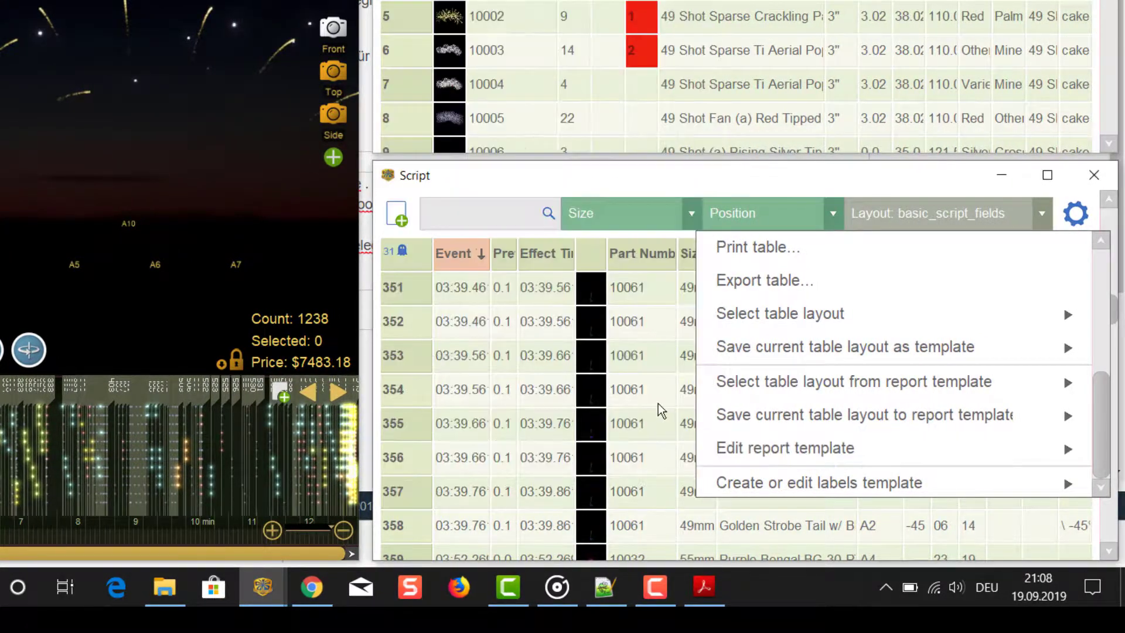
pyautogui.moveTo(720, 453)
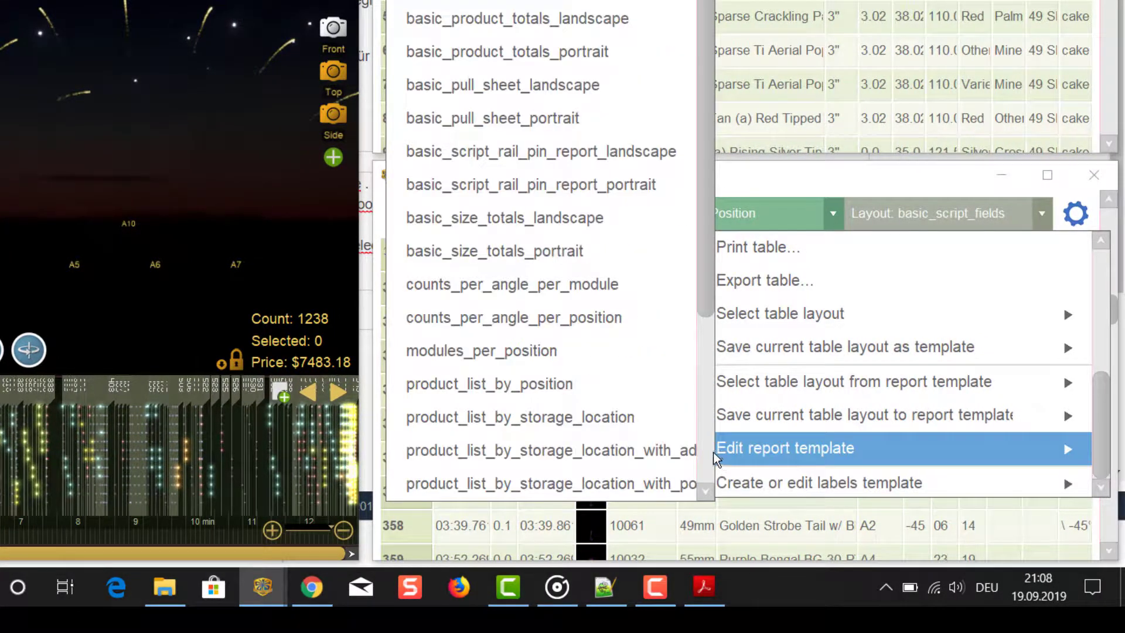
pyautogui.moveTo(706, 320); pyautogui.dragTo(713, 501)
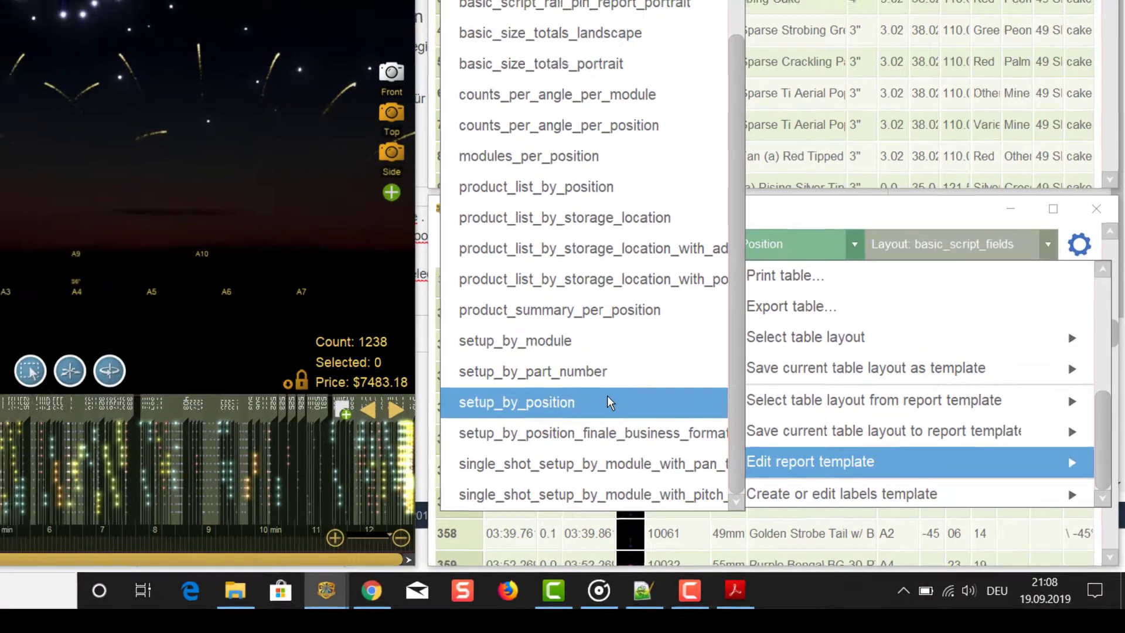
pyautogui.click(607, 402)
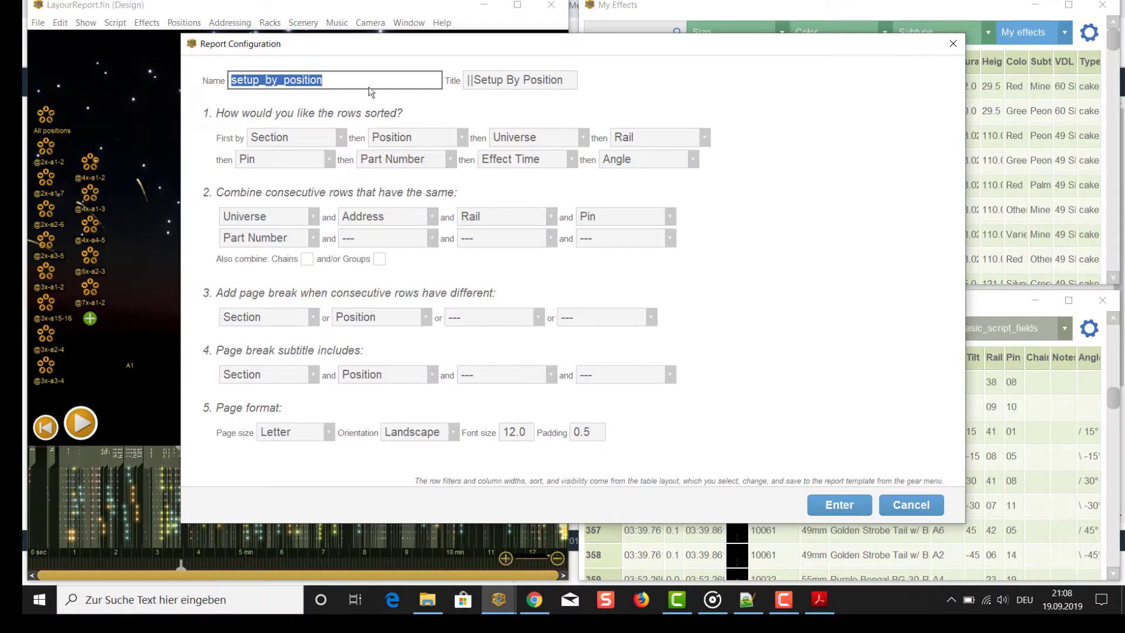
# Rename the report template as pyrooffice_setup_by_position
pyautogui.click(337, 81)
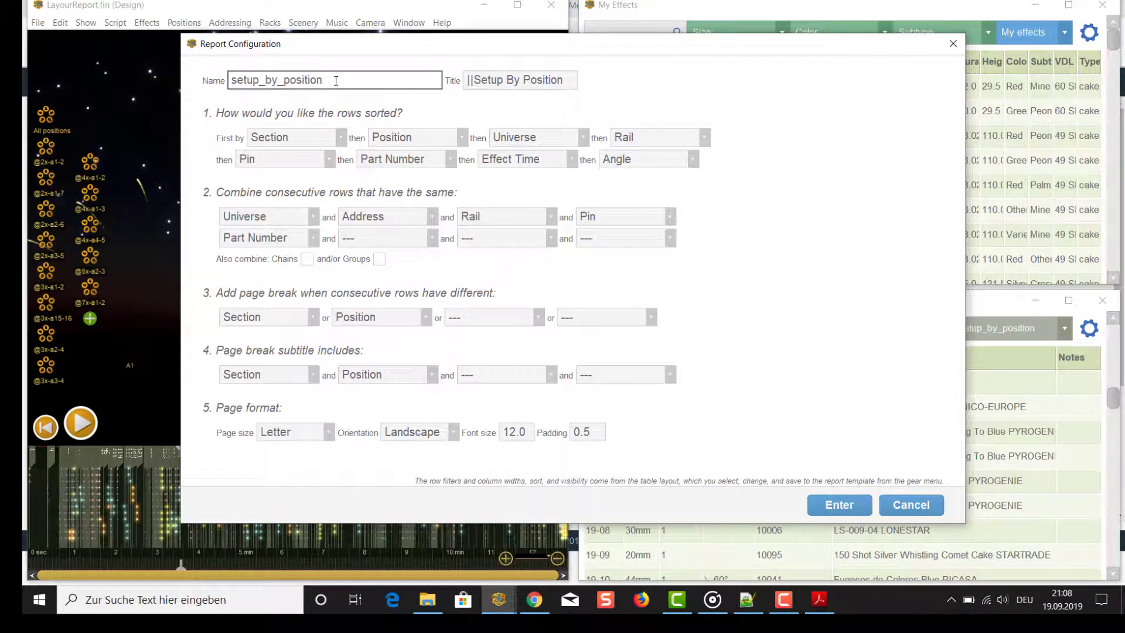
pyautogui.press('Left')
pyautogui.press('Left')
pyautogui.press('Left')
pyautogui.press('Left')
pyautogui.press('Left')
pyautogui.press('Left')
pyautogui.press('Left')
pyautogui.press('Left')
pyautogui.write('pyrooffice_')
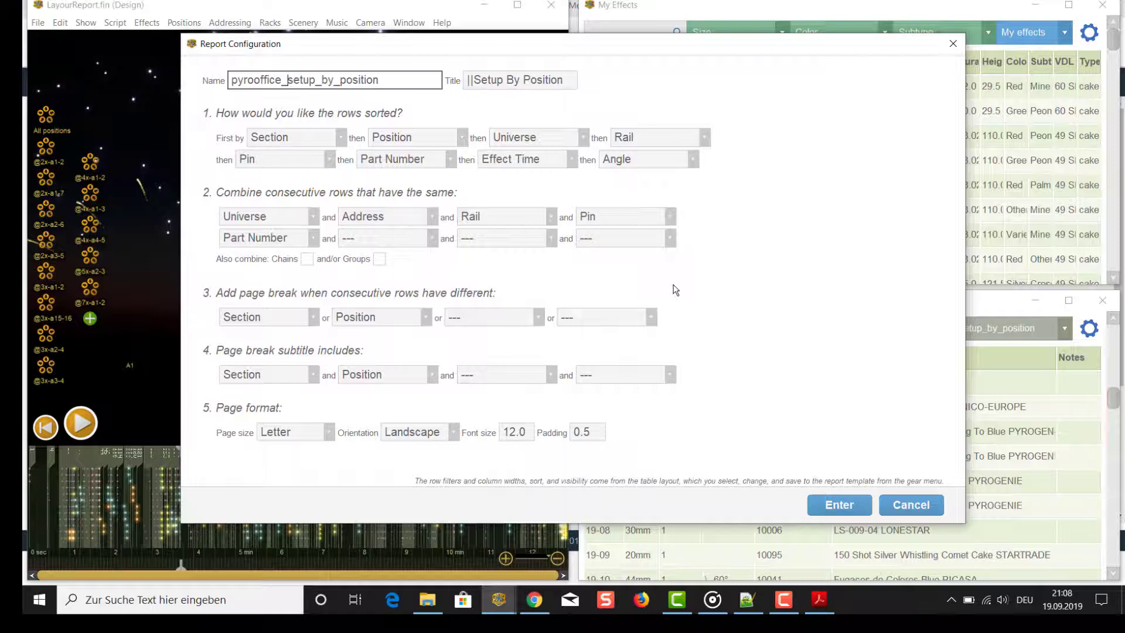
# Set the report template to font size 11, Landscape orientation and A4 page size, and save it
pyautogui.click(670, 374)
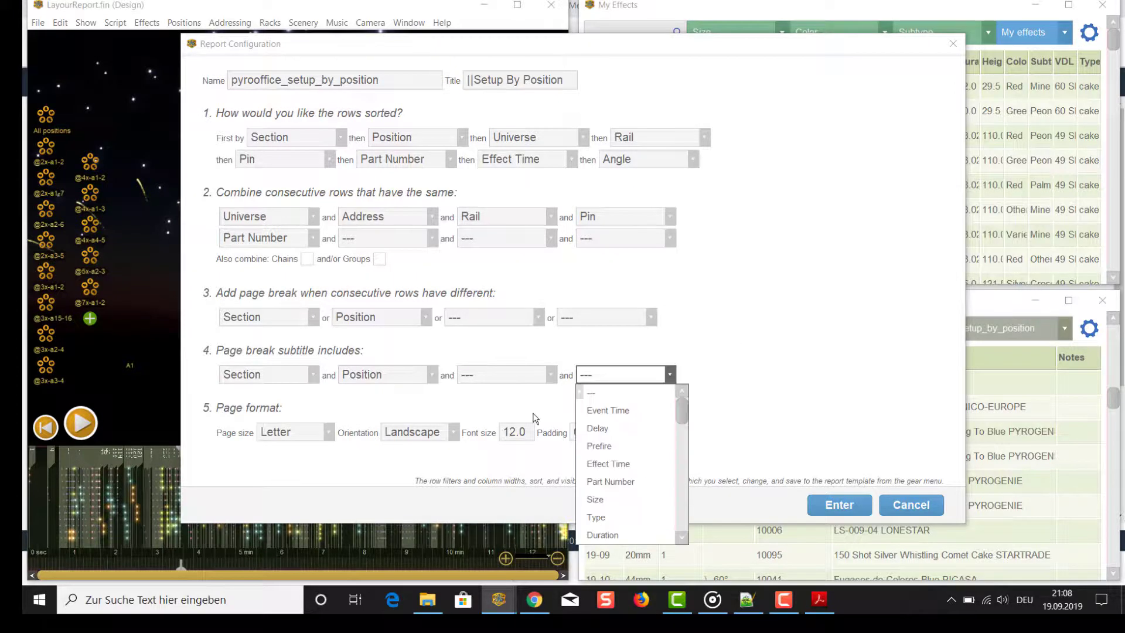
pyautogui.click(477, 403)
pyautogui.moveTo(520, 432); pyautogui.dragTo(502, 437)
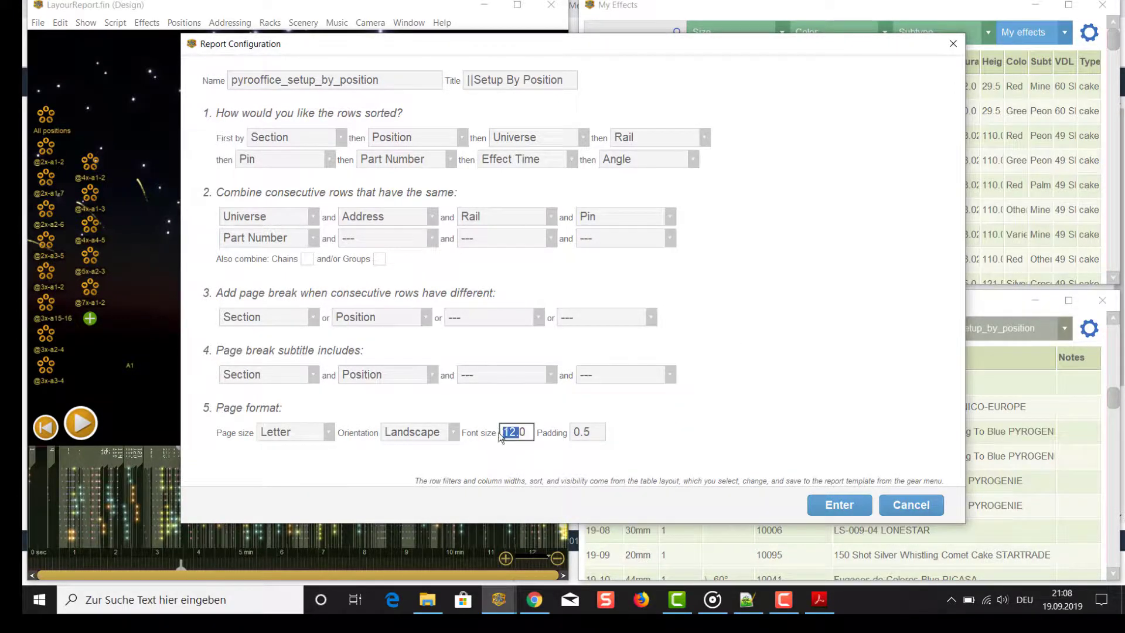
pyautogui.write('11.')
pyautogui.click(454, 432)
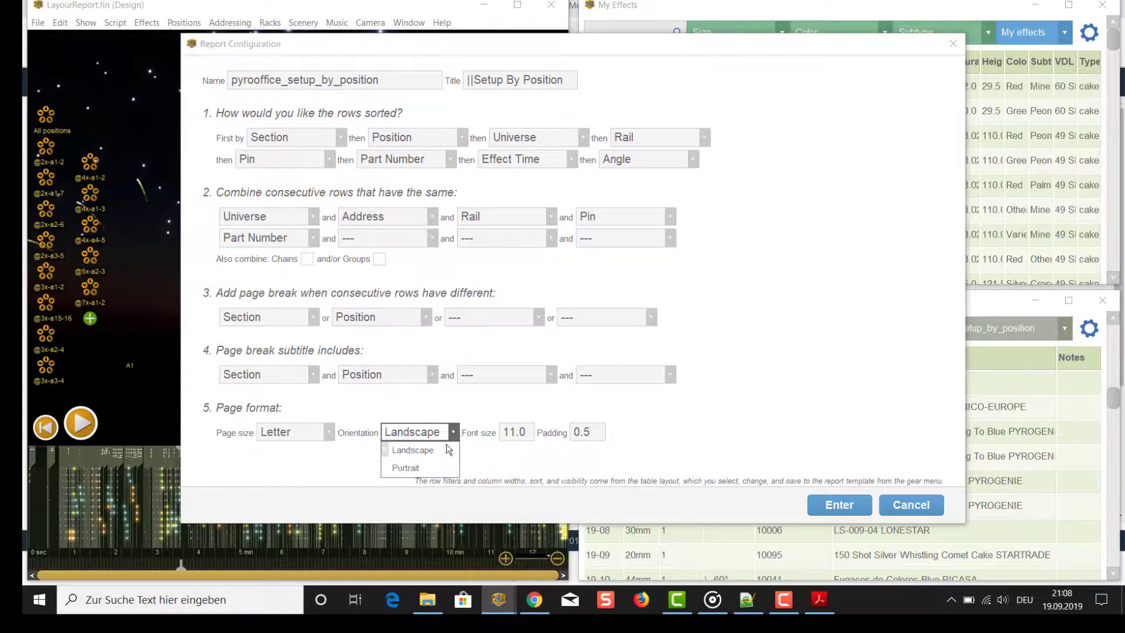
pyautogui.click(438, 450)
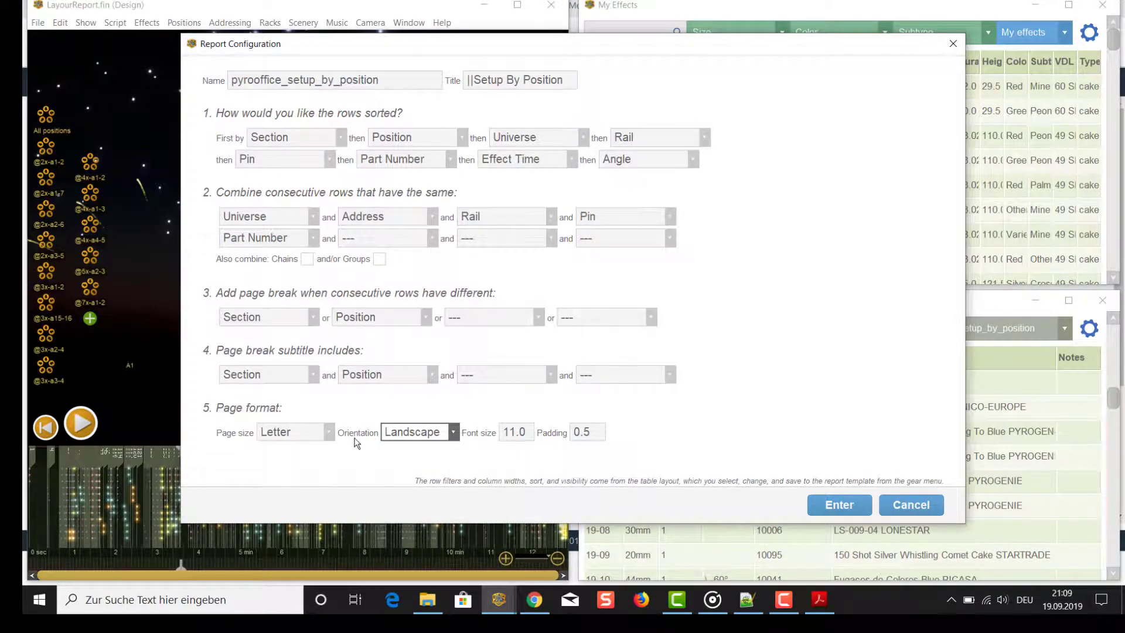
pyautogui.click(330, 434)
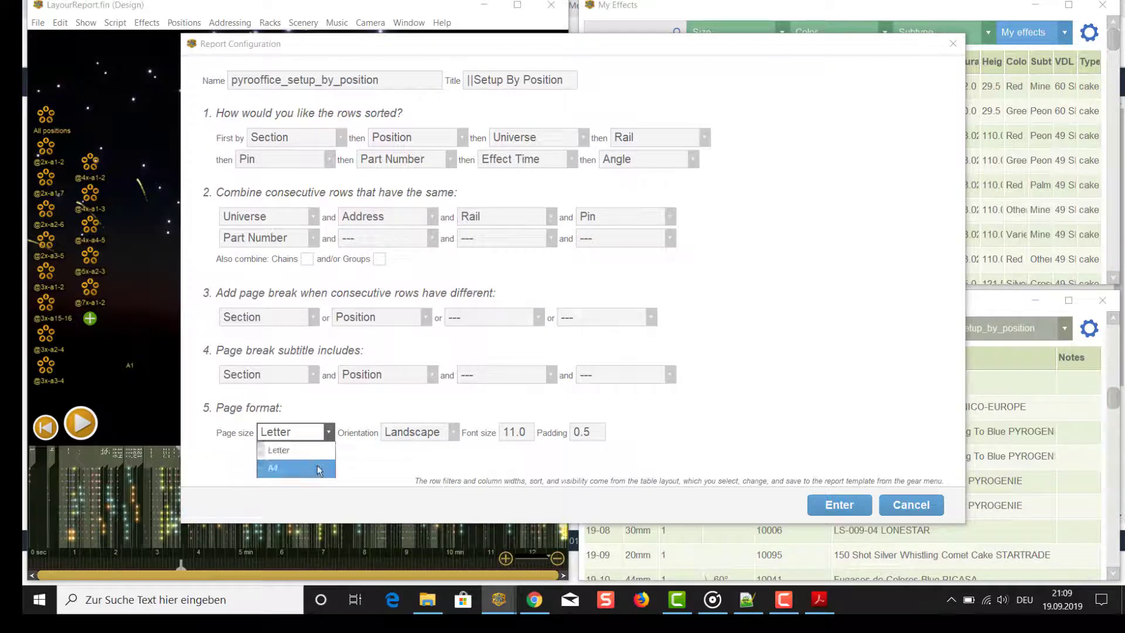
pyautogui.click(321, 468)
pyautogui.click(839, 505)
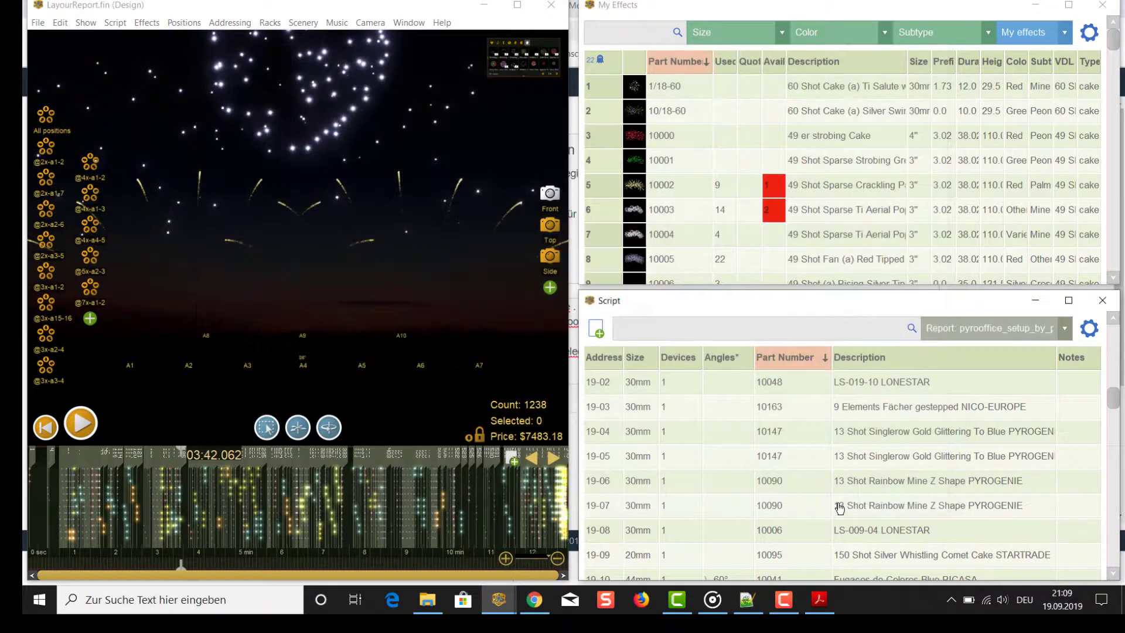
# Reopen the pyrooffice_setup_by_position report template to check its saved configuration, and close it again
pyautogui.click(1089, 328)
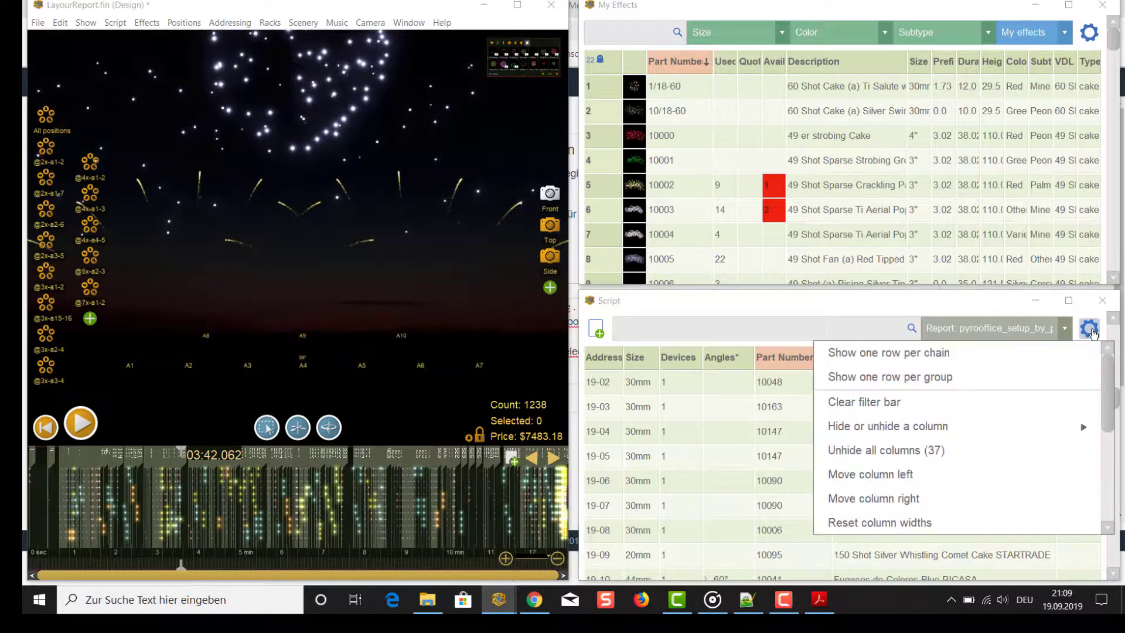
pyautogui.moveTo(1107, 405); pyautogui.dragTo(1104, 495)
pyautogui.moveTo(1084, 499)
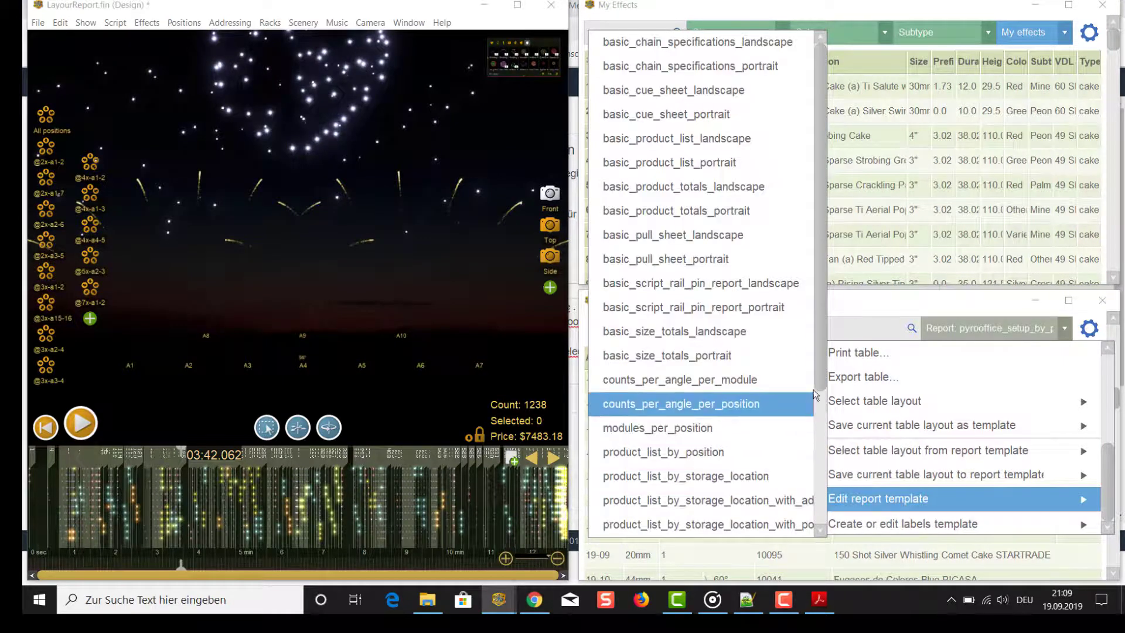
pyautogui.moveTo(820, 384); pyautogui.dragTo(820, 514)
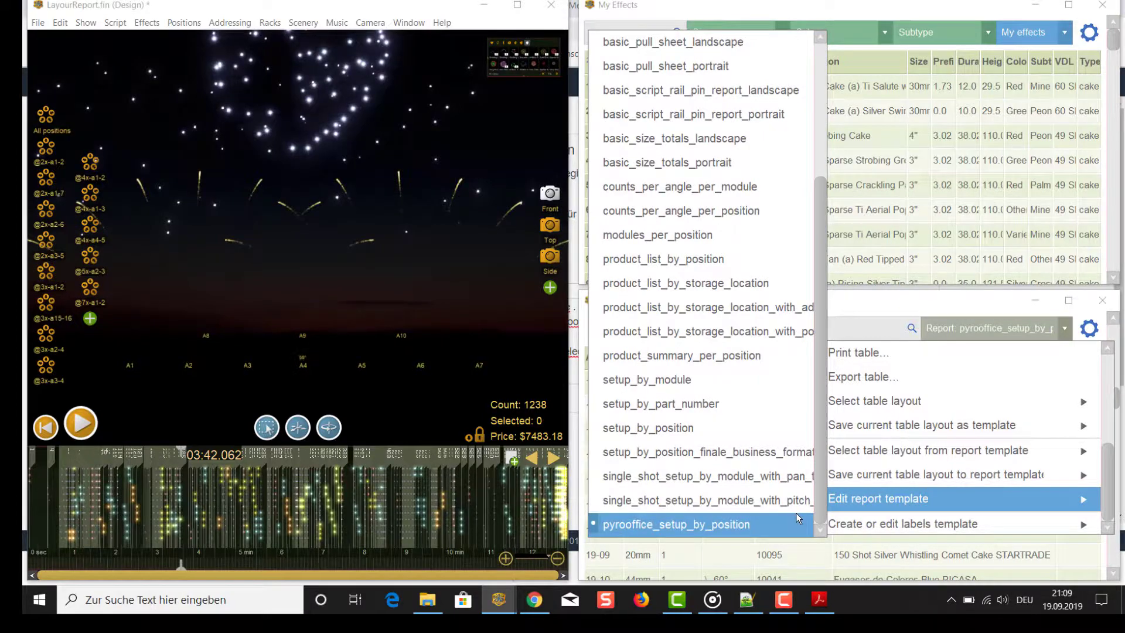
pyautogui.click(796, 514)
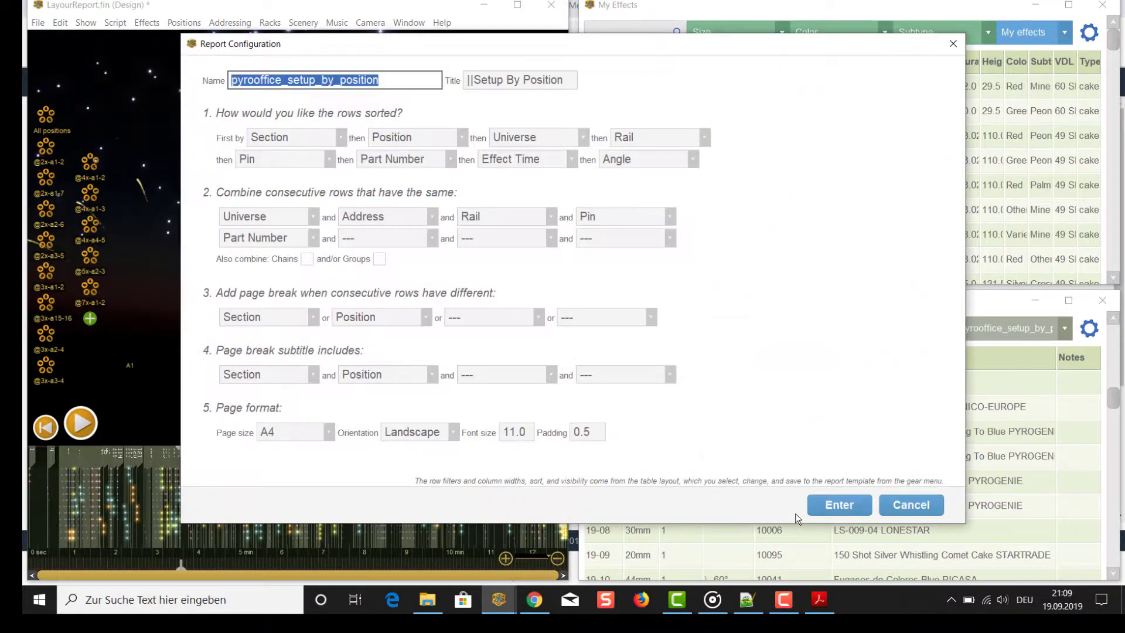
pyautogui.click(836, 506)
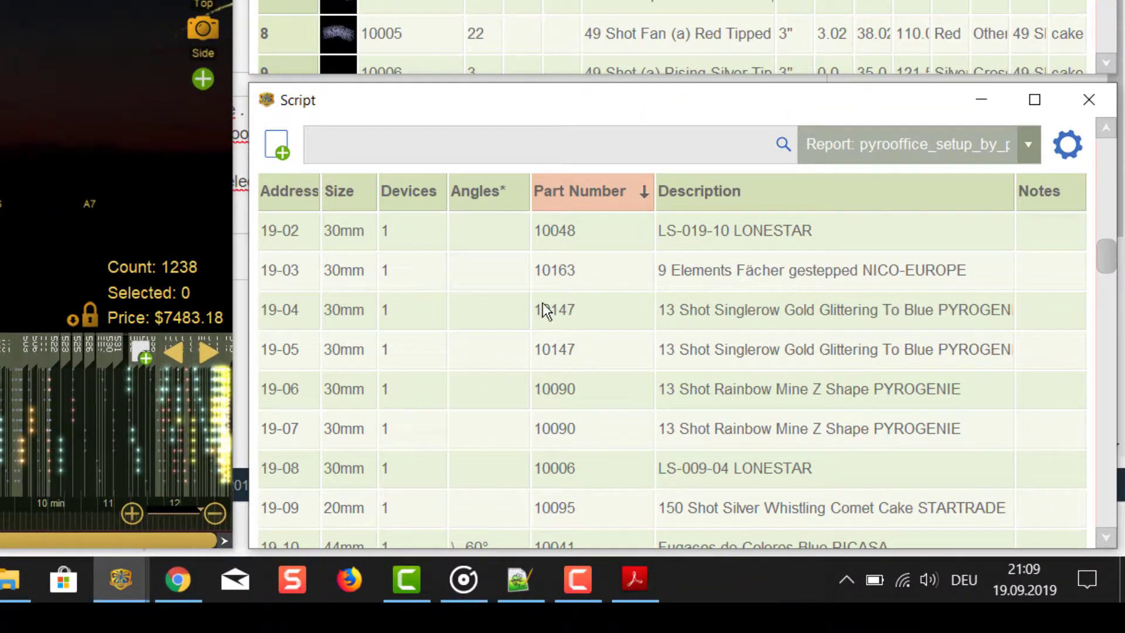
# Hide the Address column in the script table
pyautogui.rightClick(303, 195)
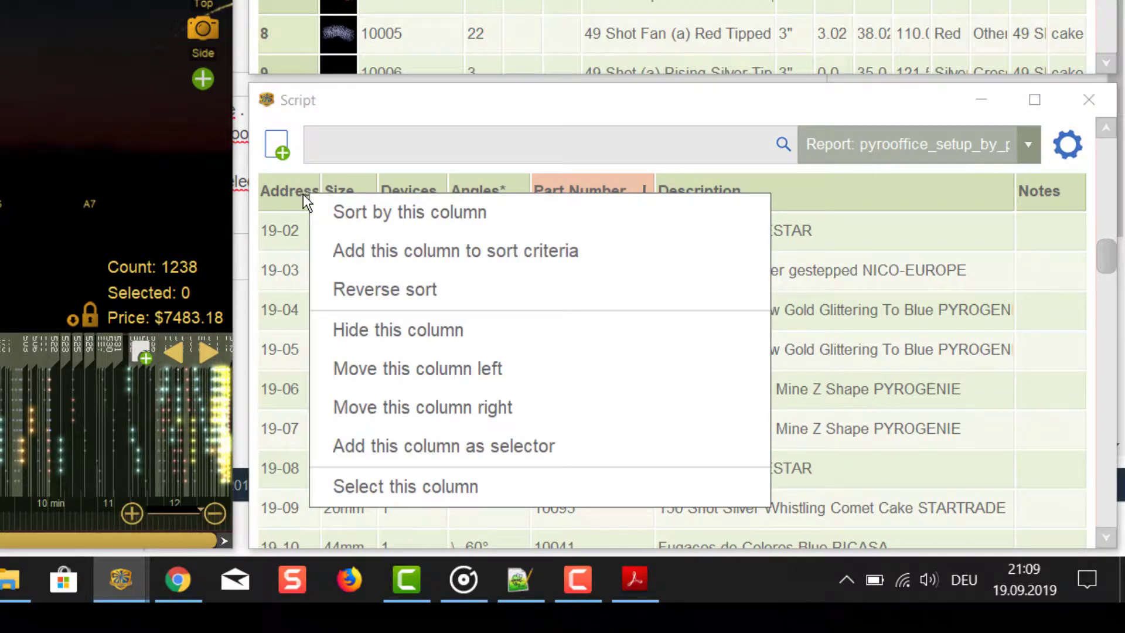
pyautogui.click(349, 323)
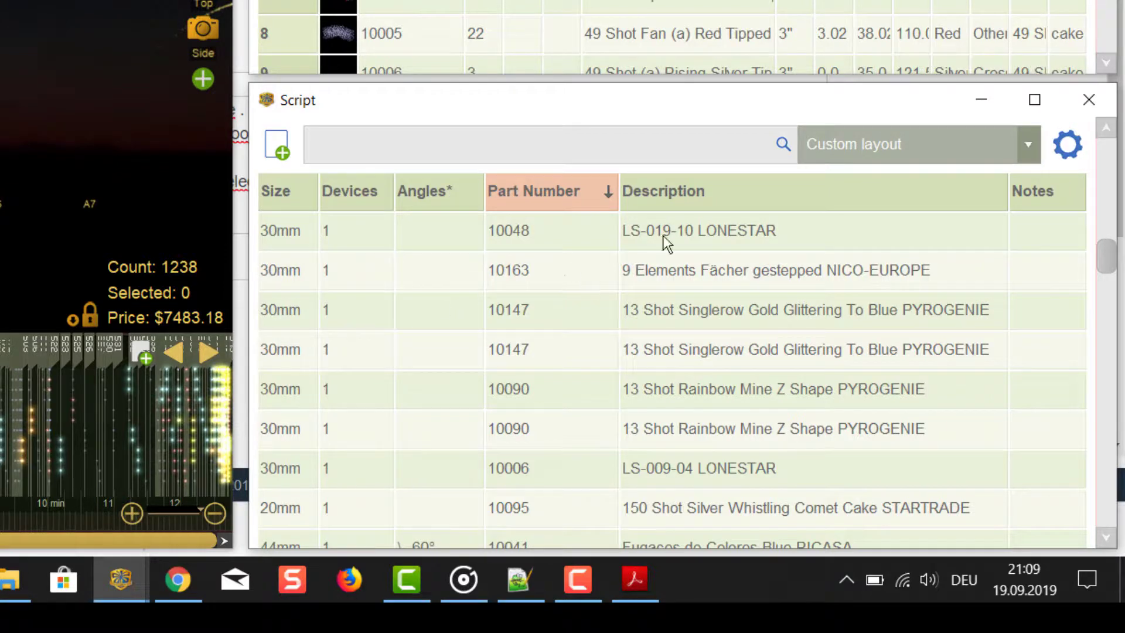
# Unhide the Rail and Pin columns in the script table
pyautogui.click(1067, 144)
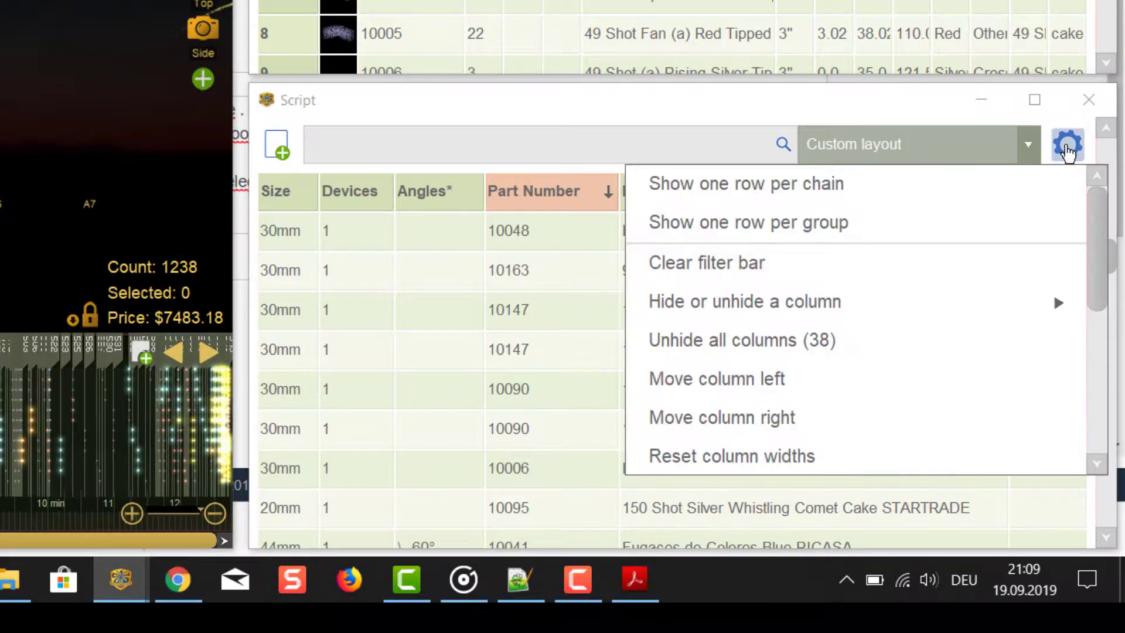
pyautogui.moveTo(764, 301)
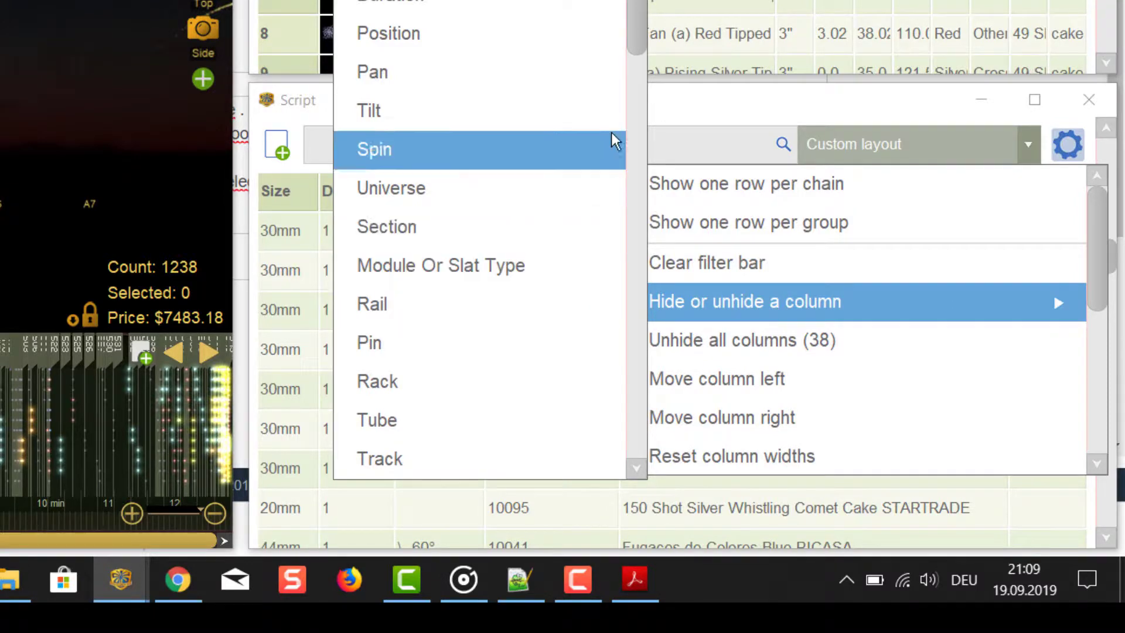
pyautogui.scroll(-1, 642, 45)
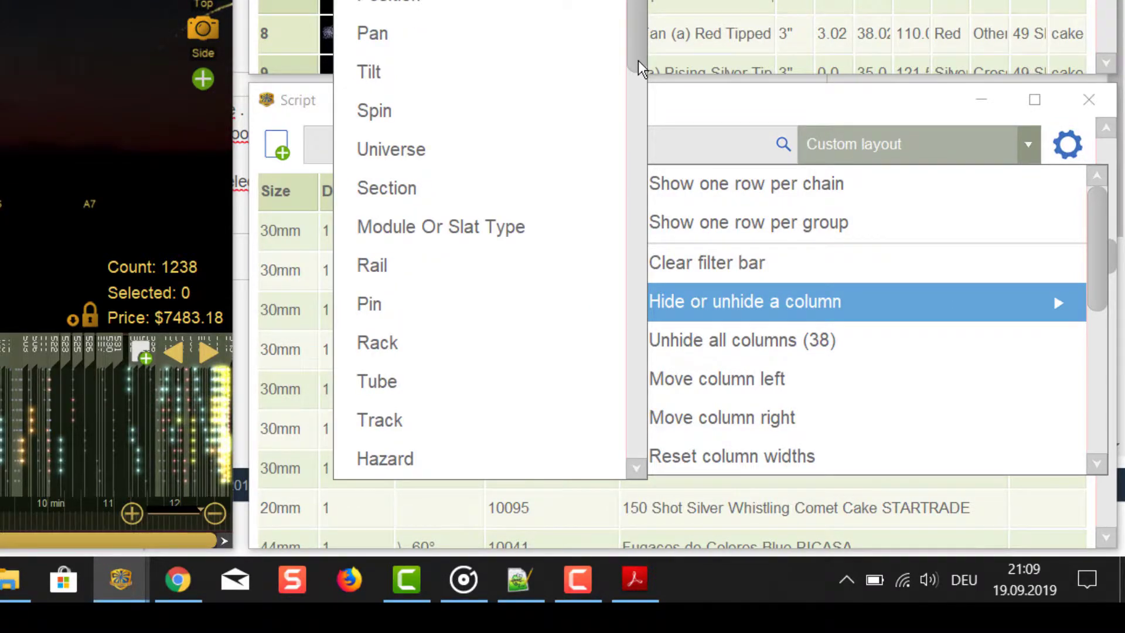
pyautogui.click(530, 269)
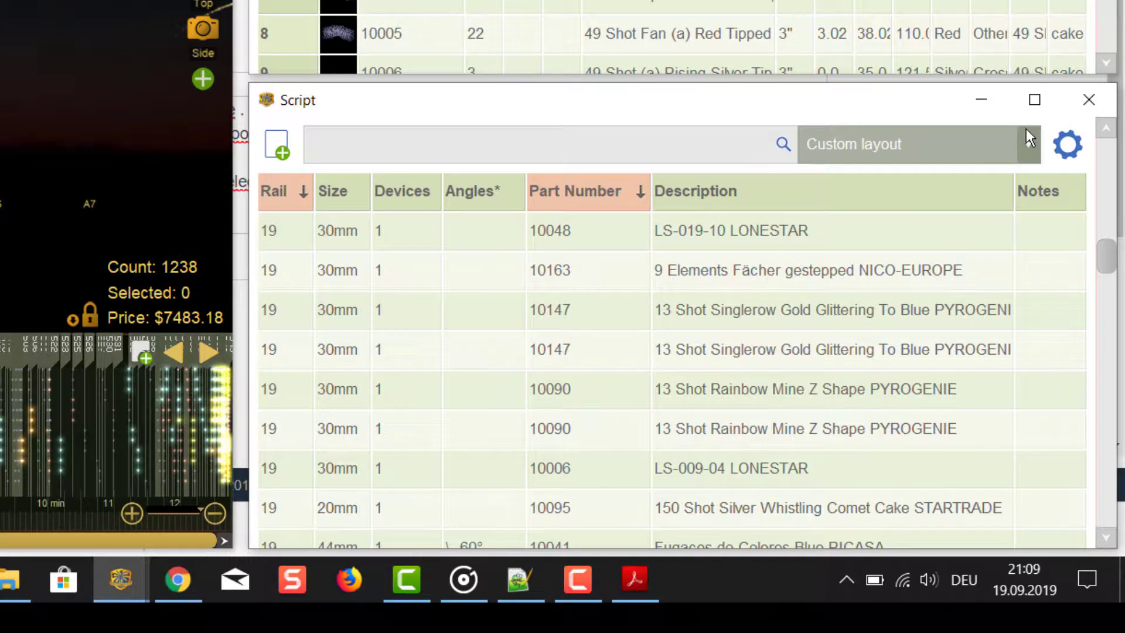
pyautogui.click(1068, 144)
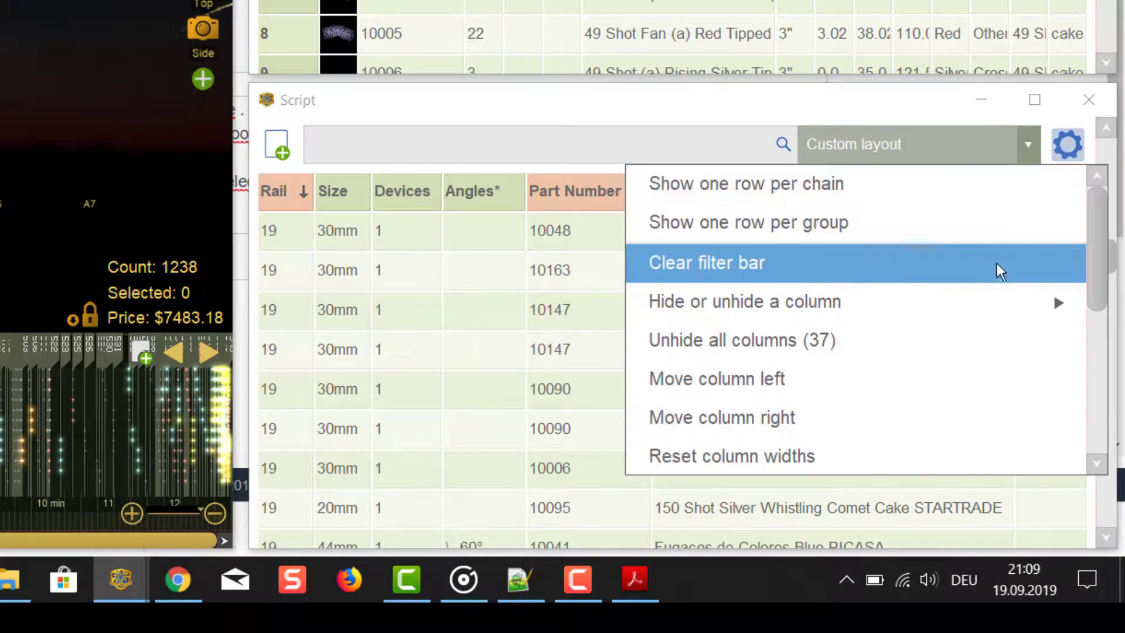
pyautogui.moveTo(985, 299)
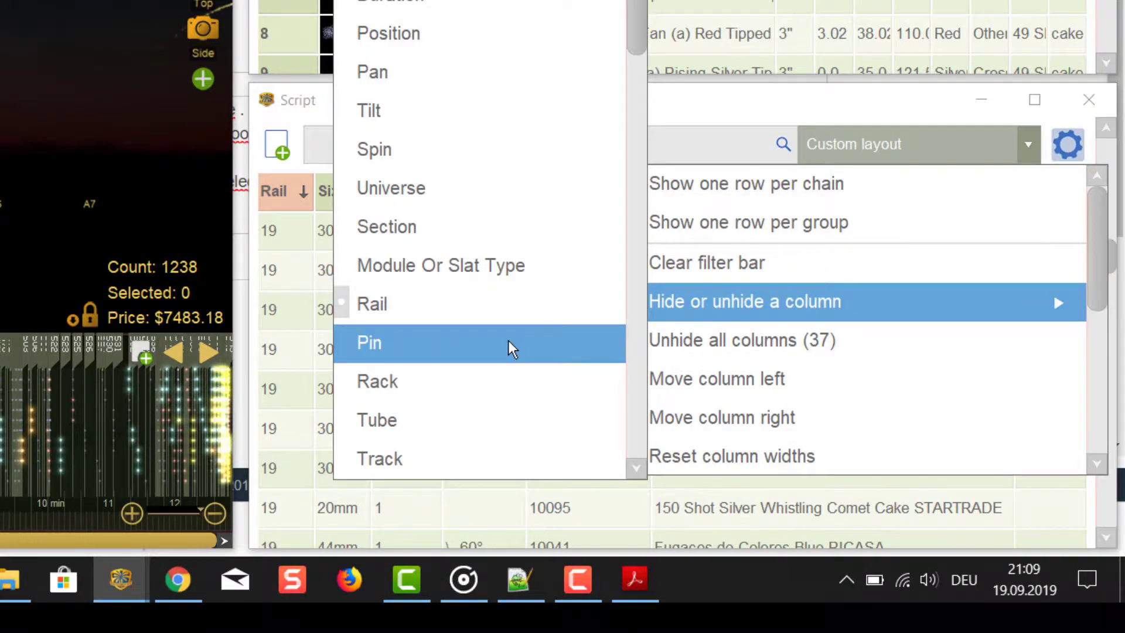
pyautogui.click(512, 348)
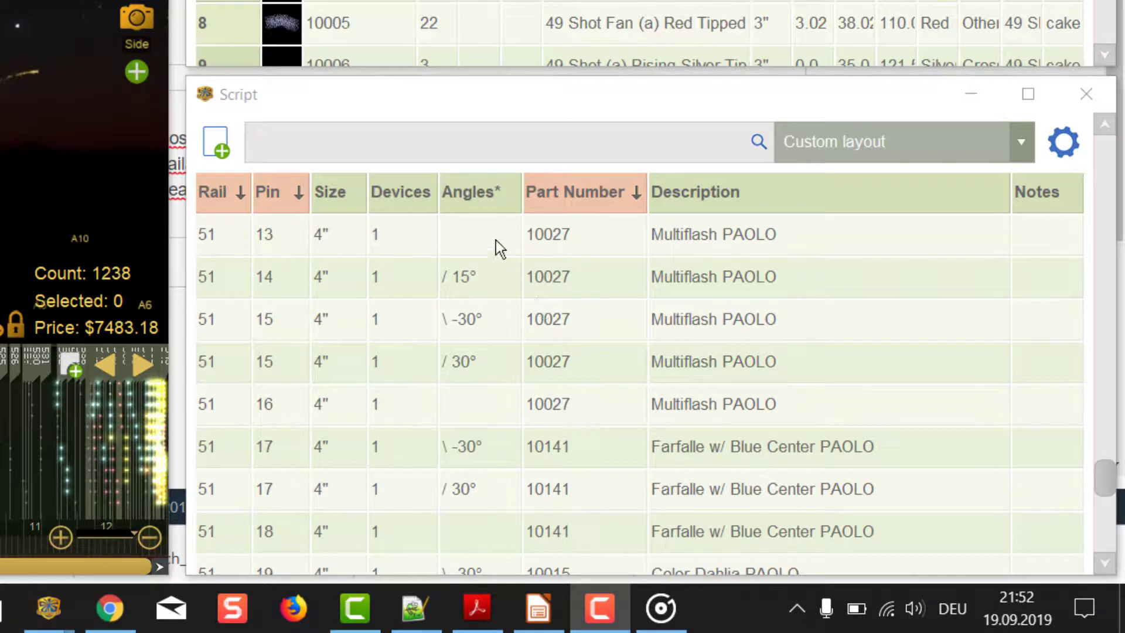
# Move the Angles column two places to the right, between Description and Notes, and narrow the Devices column
pyautogui.rightClick(489, 199)
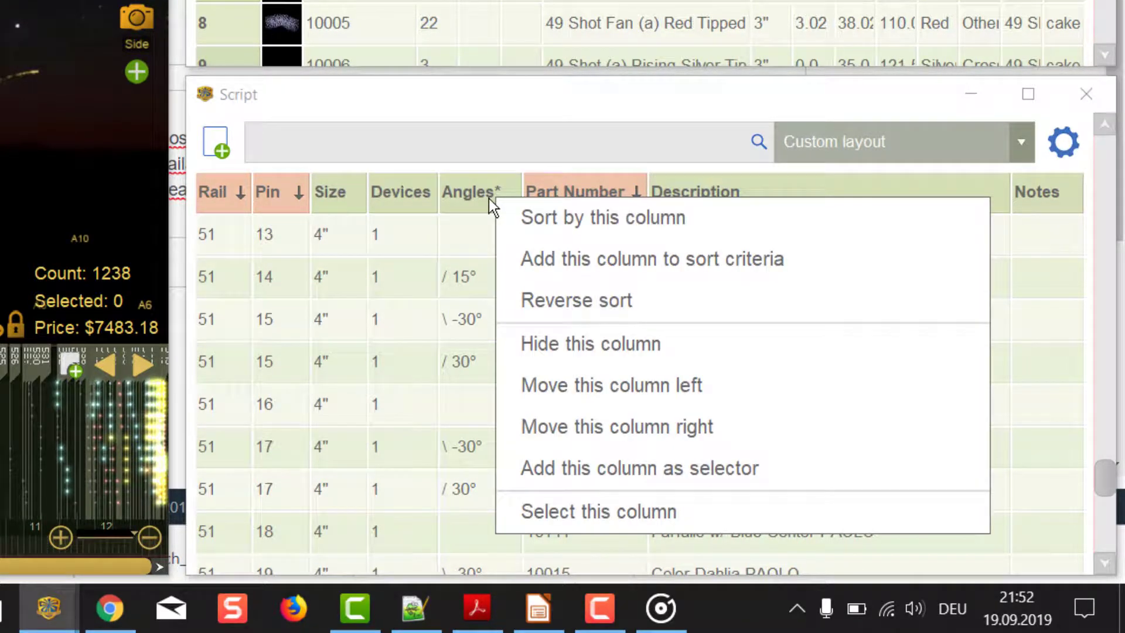
pyautogui.click(543, 423)
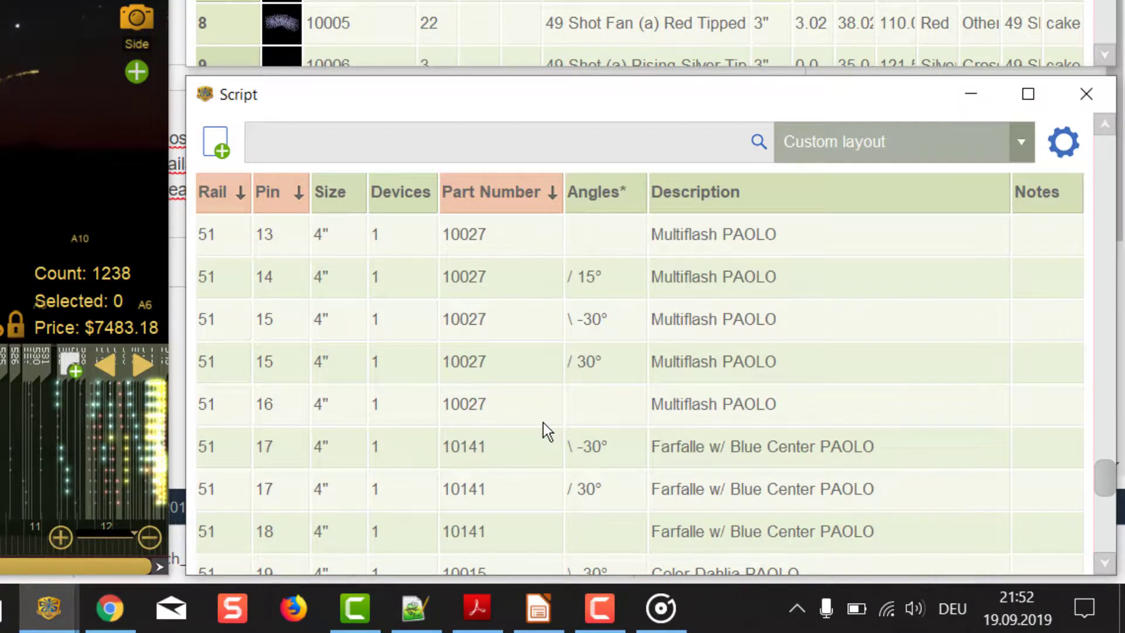
pyautogui.click(596, 182)
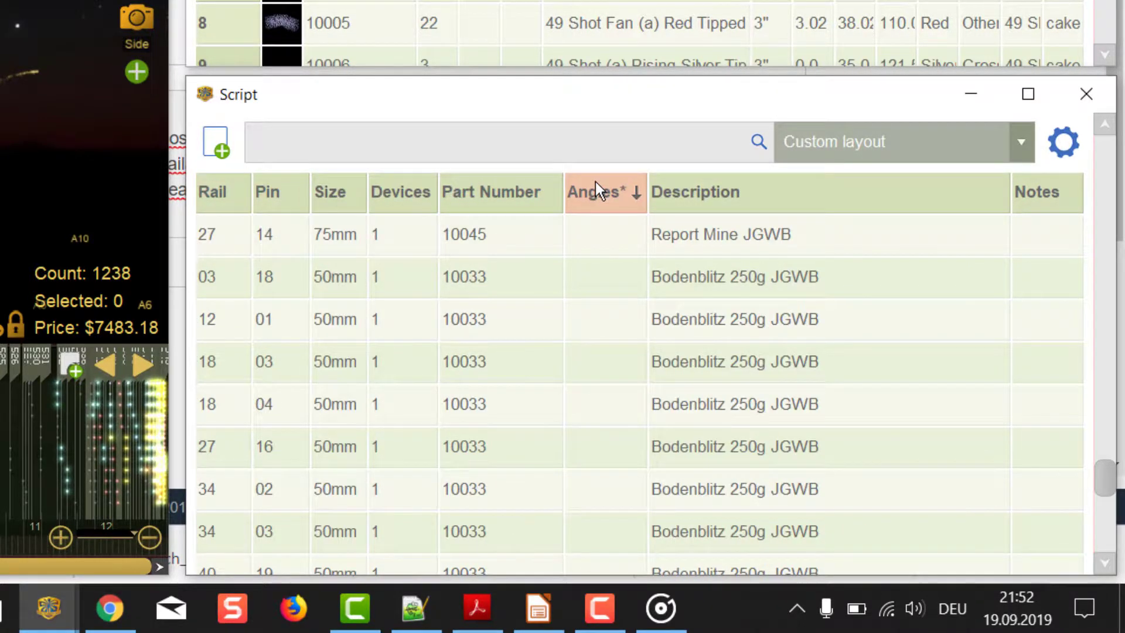
pyautogui.rightClick(596, 183)
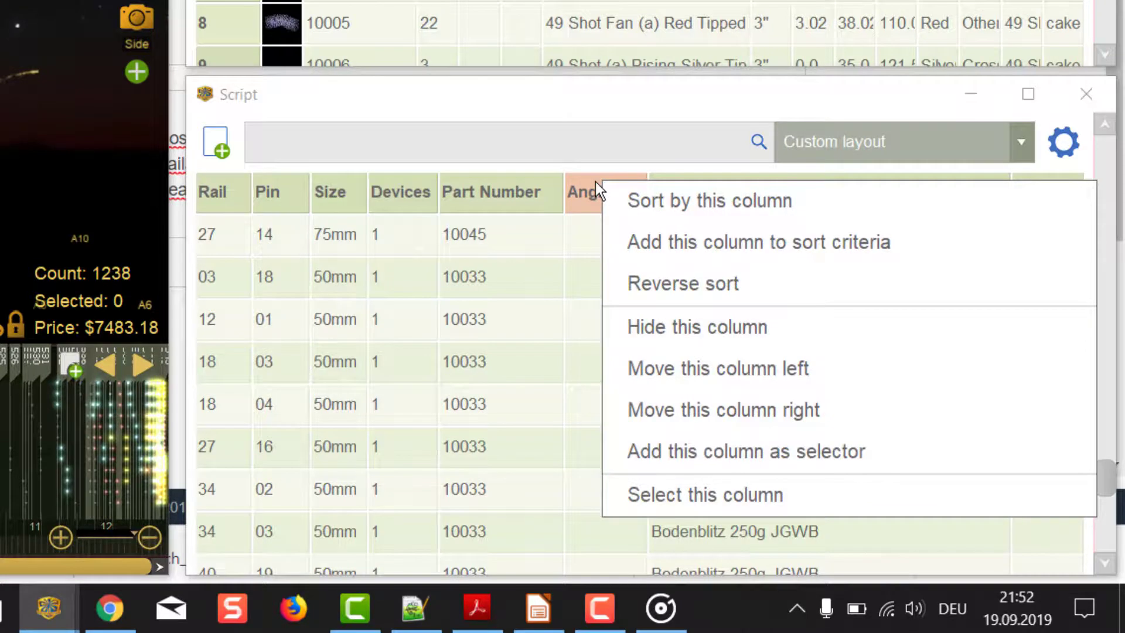
pyautogui.click(691, 407)
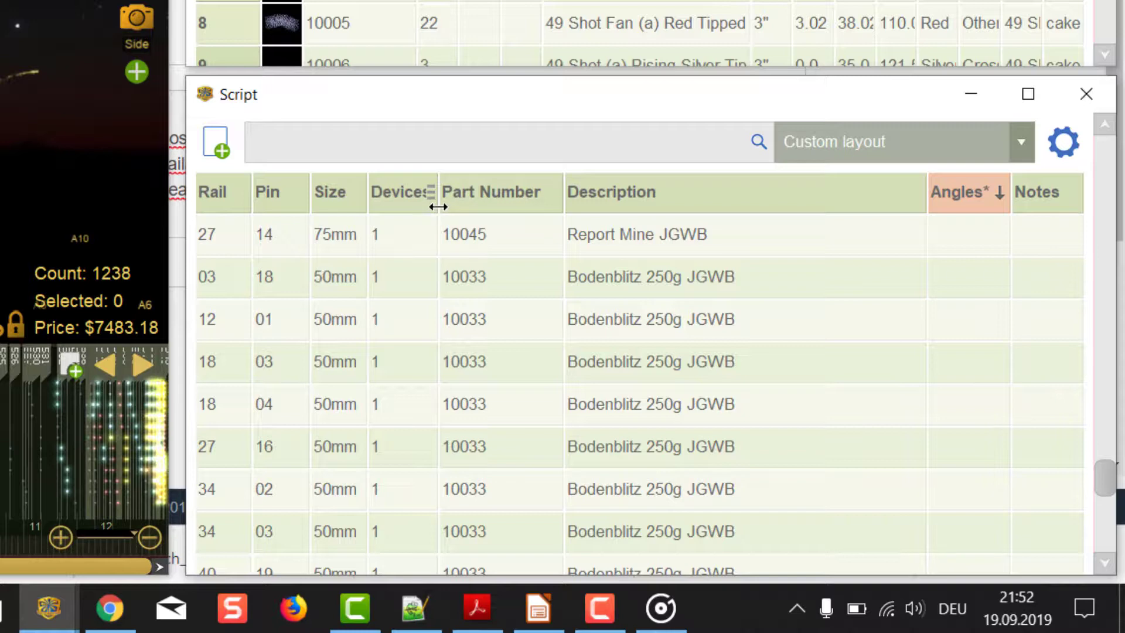
pyautogui.moveTo(439, 207); pyautogui.dragTo(406, 207)
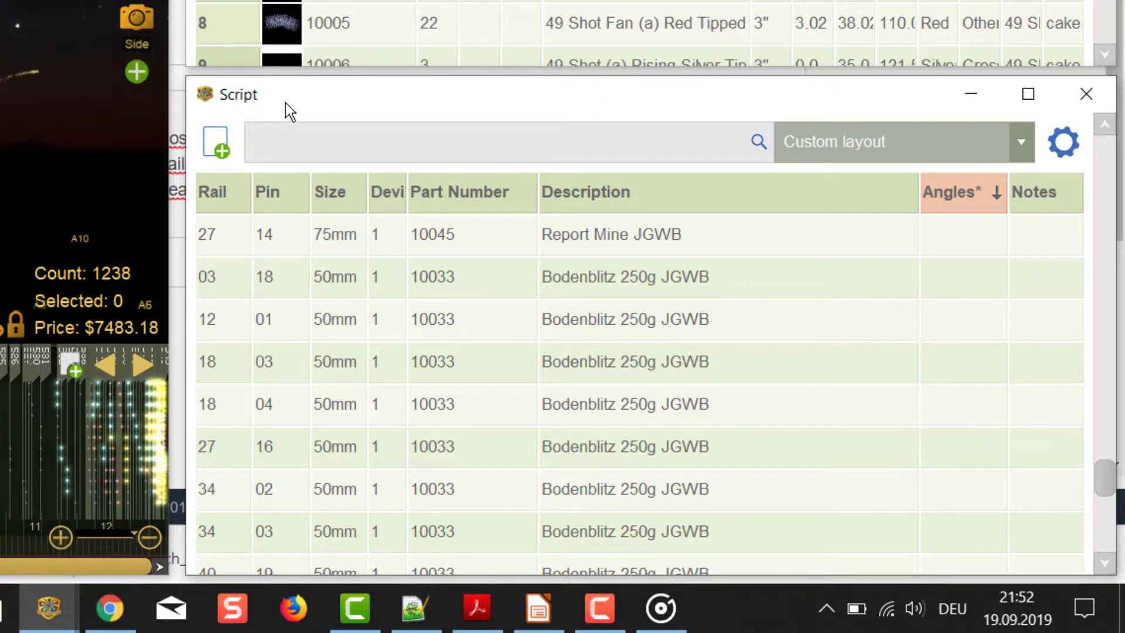
# Sort the script table by Part Number, switching between ascending and descending order
pyautogui.click(513, 198)
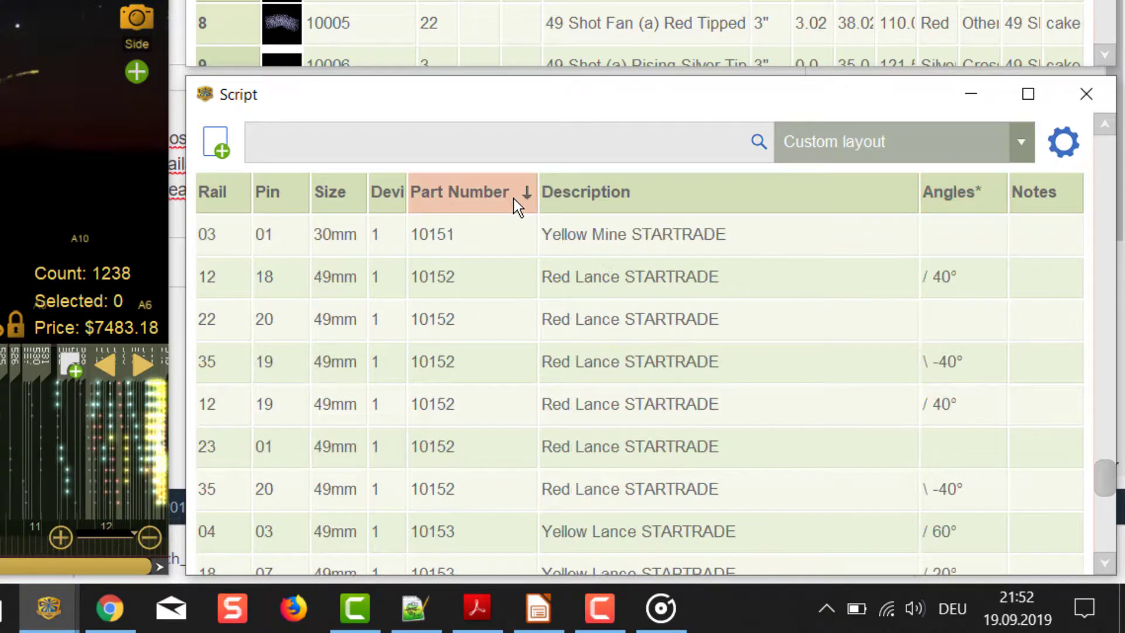
pyautogui.click(513, 198)
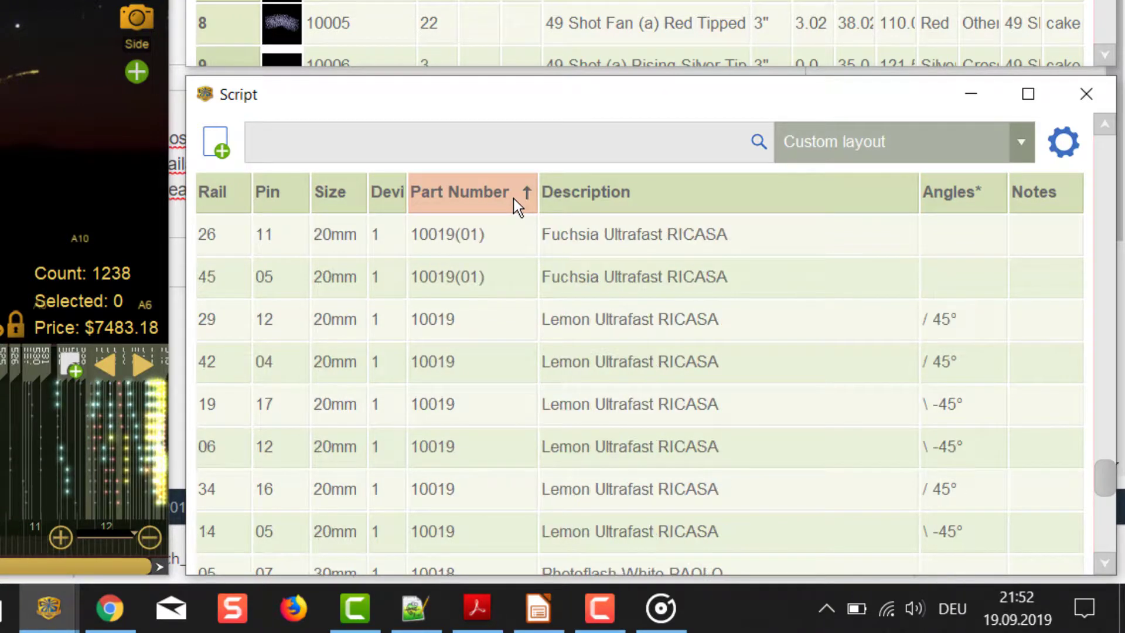
pyautogui.click(513, 198)
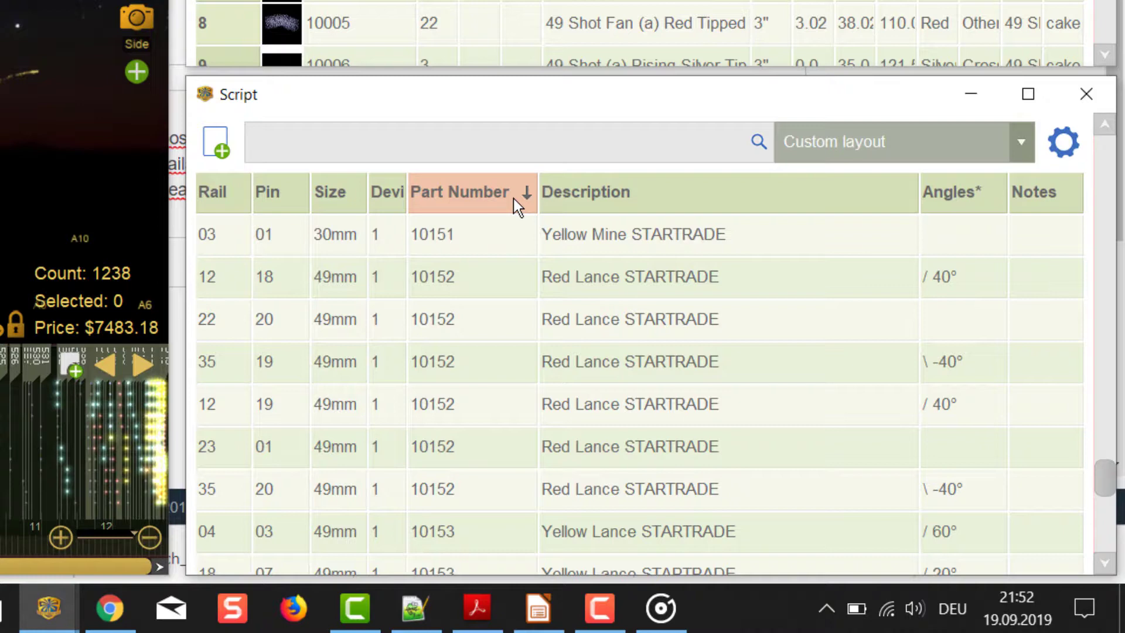
pyautogui.click(513, 198)
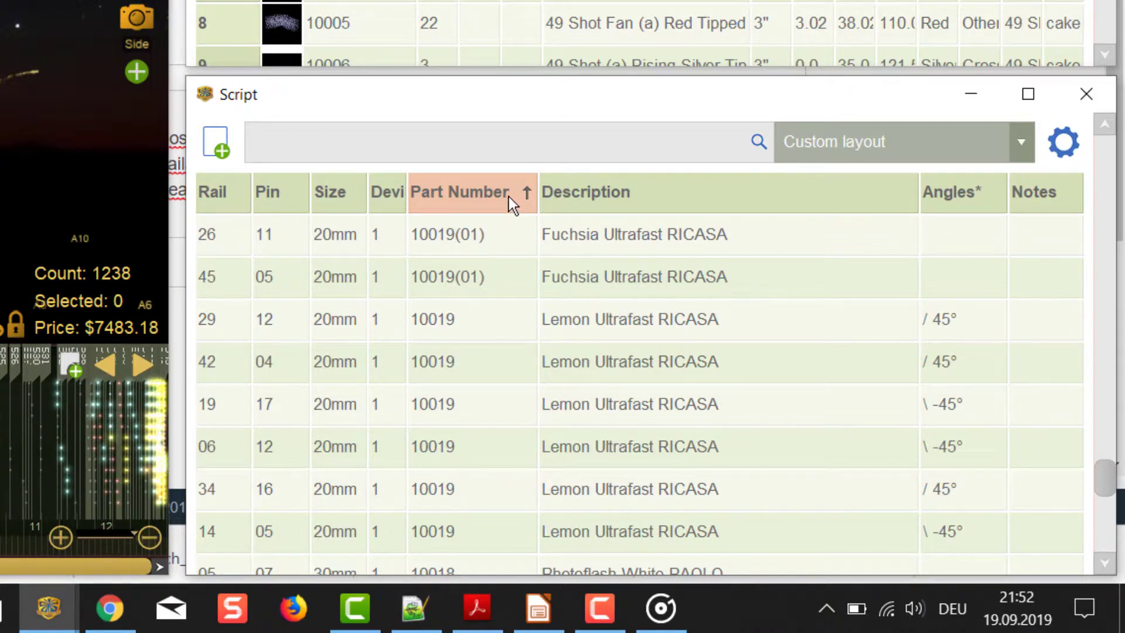
# Save the current table layout to the pyrooffice_setup_by_position report template, keeping its report configuration
pyautogui.click(1067, 144)
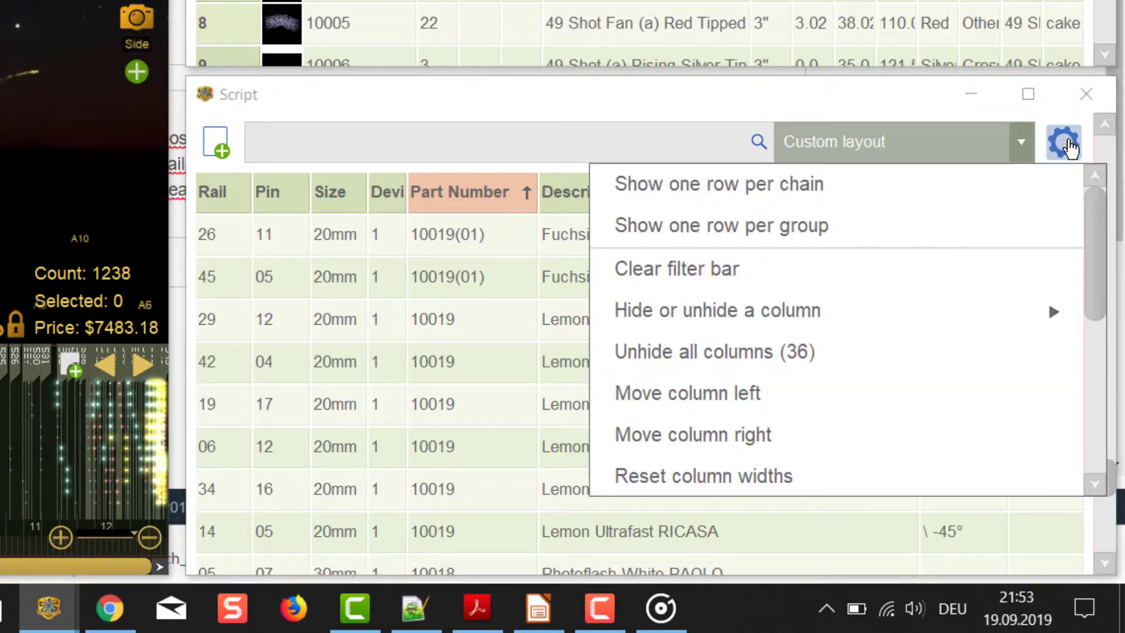
pyautogui.moveTo(1102, 209); pyautogui.dragTo(1100, 360)
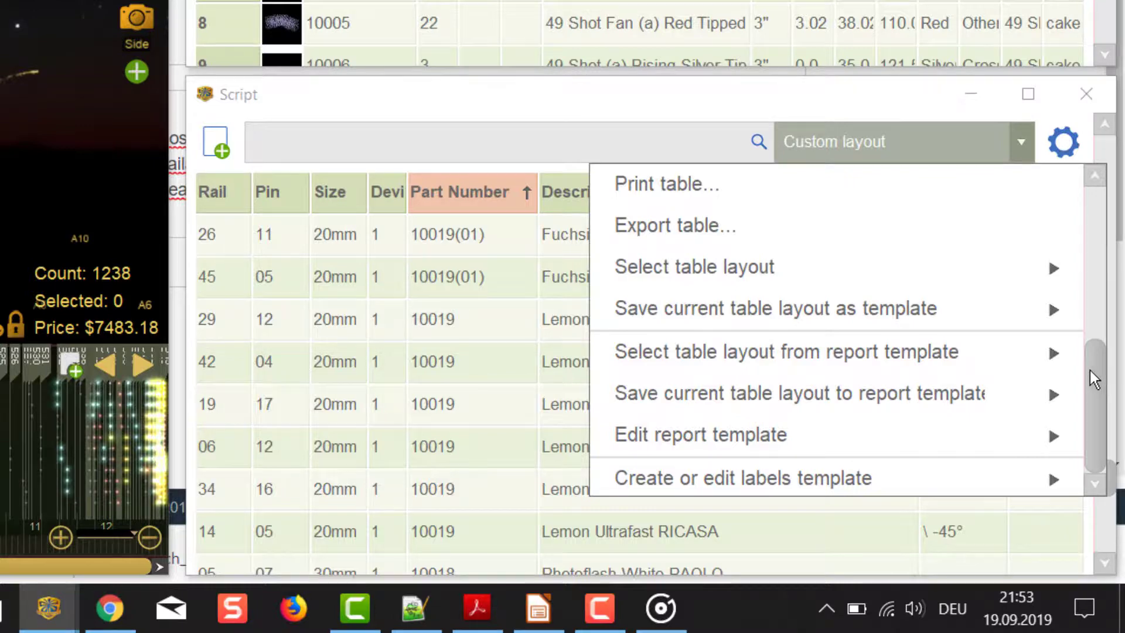
pyautogui.moveTo(996, 403)
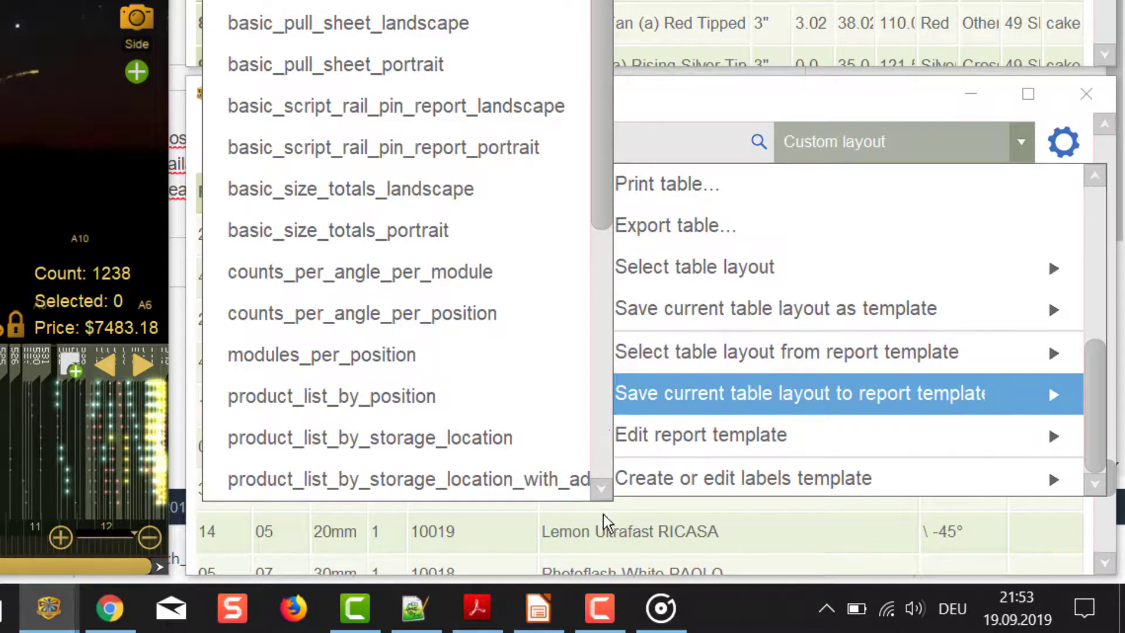
pyautogui.click(600, 488)
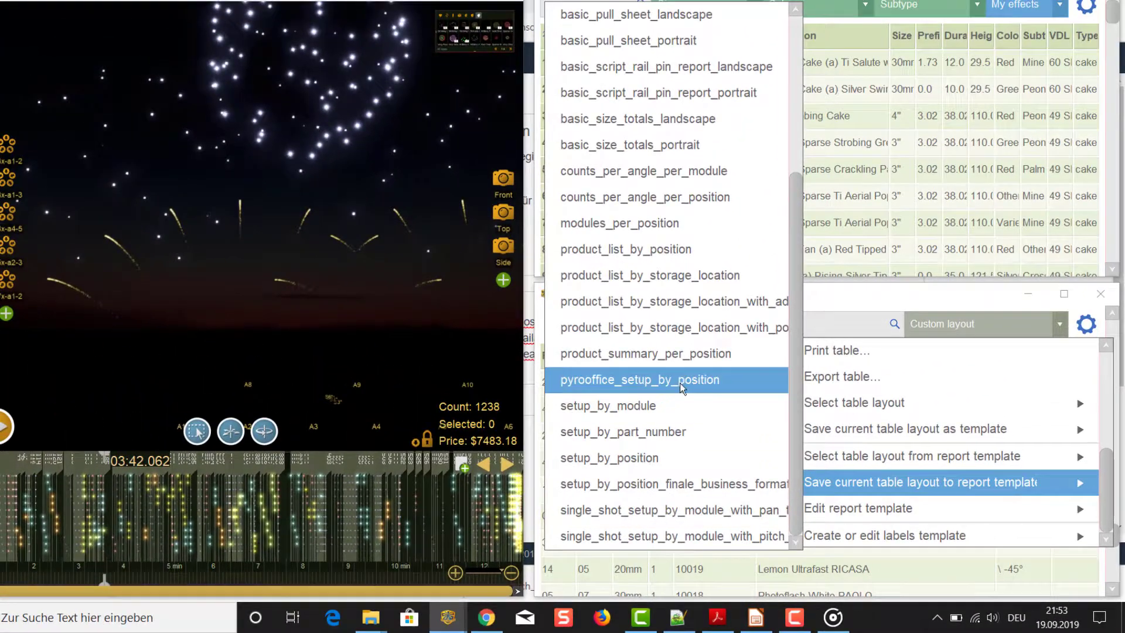
pyautogui.click(680, 381)
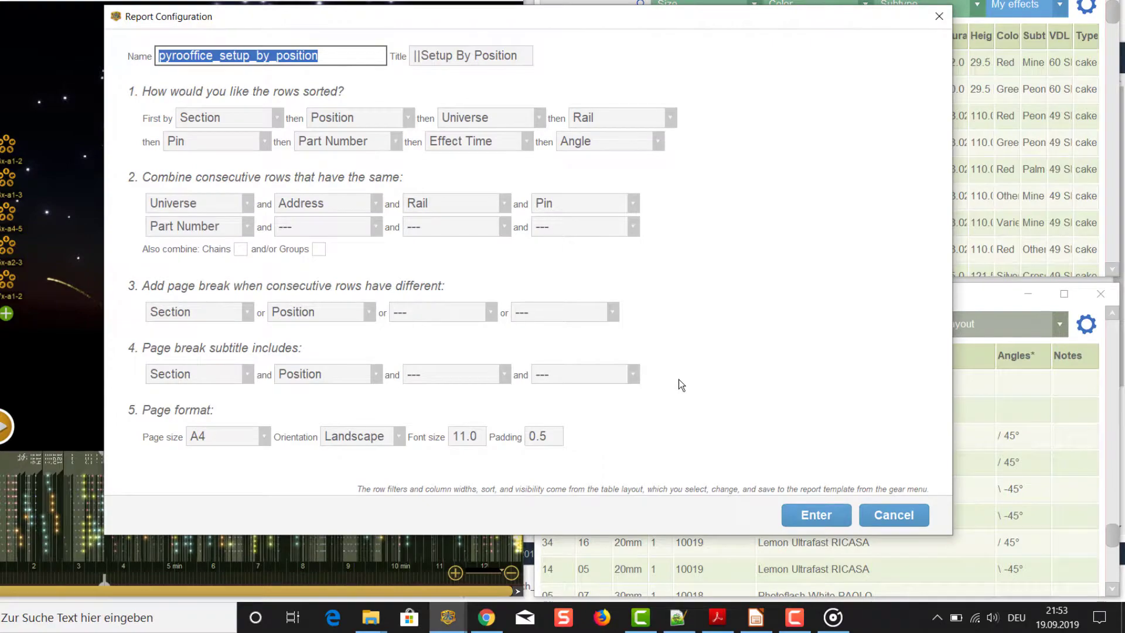
pyautogui.click(816, 515)
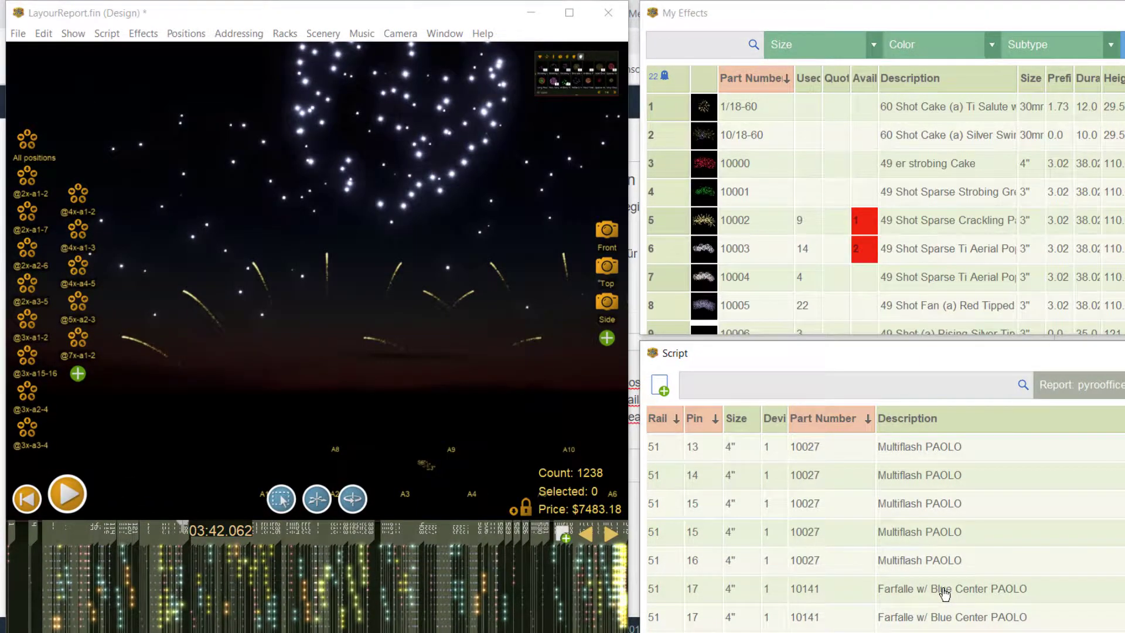
pyautogui.click(18, 34)
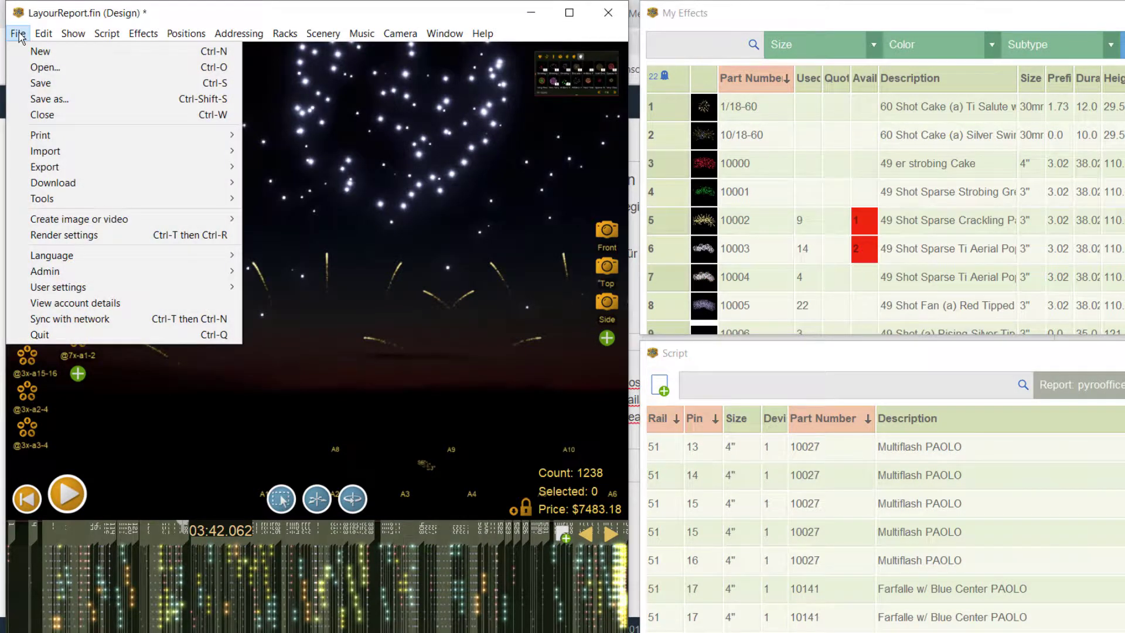
pyautogui.moveTo(75, 136)
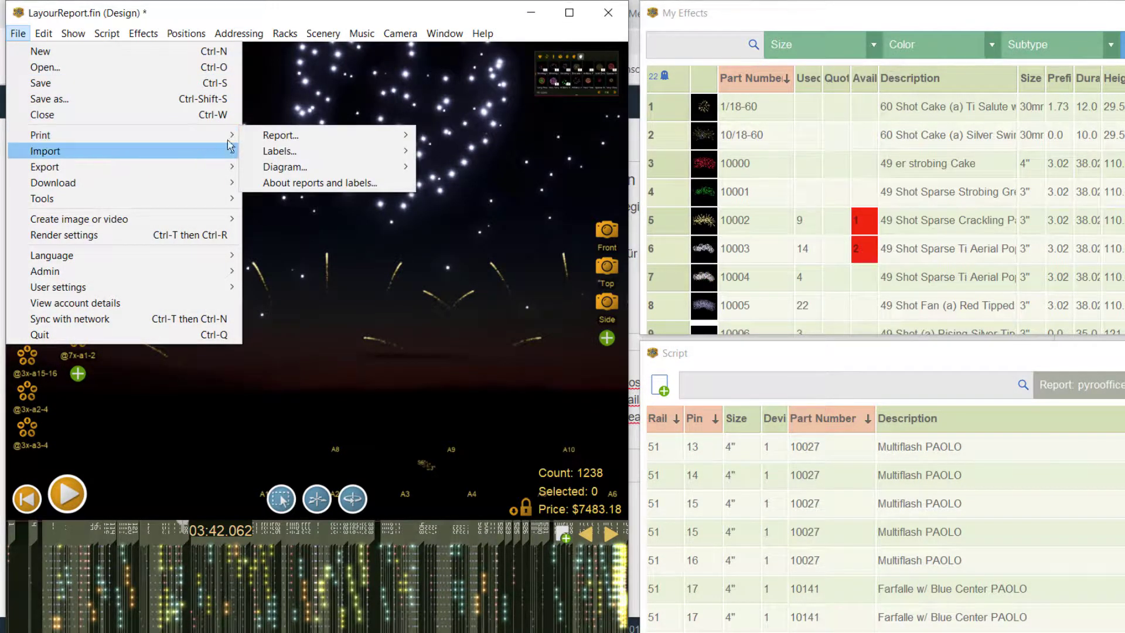
pyautogui.moveTo(272, 135)
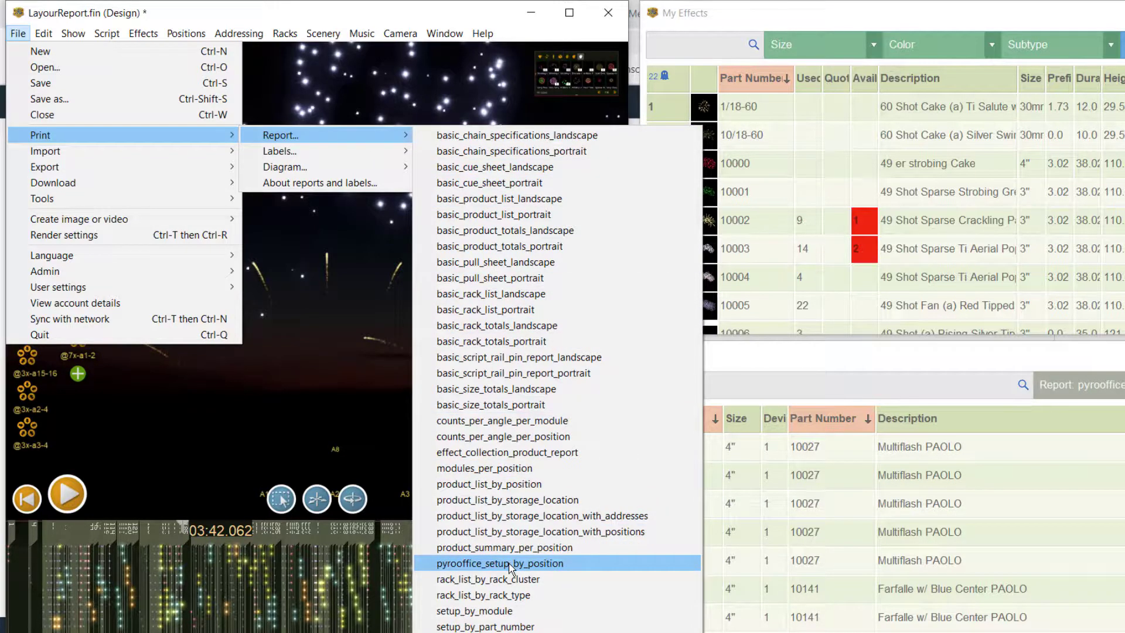
pyautogui.click(340, 396)
# Fill in the show information with show name Pyrotest, show date 18.10.2017 and location Rodgau, and save it
pyautogui.click(74, 34)
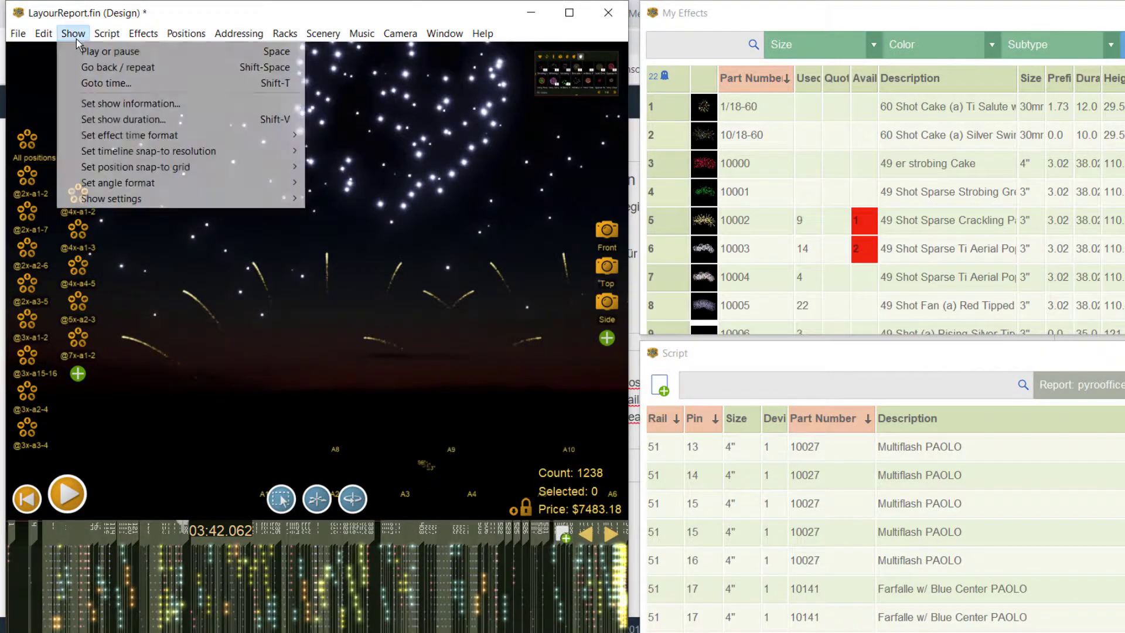
pyautogui.click(114, 103)
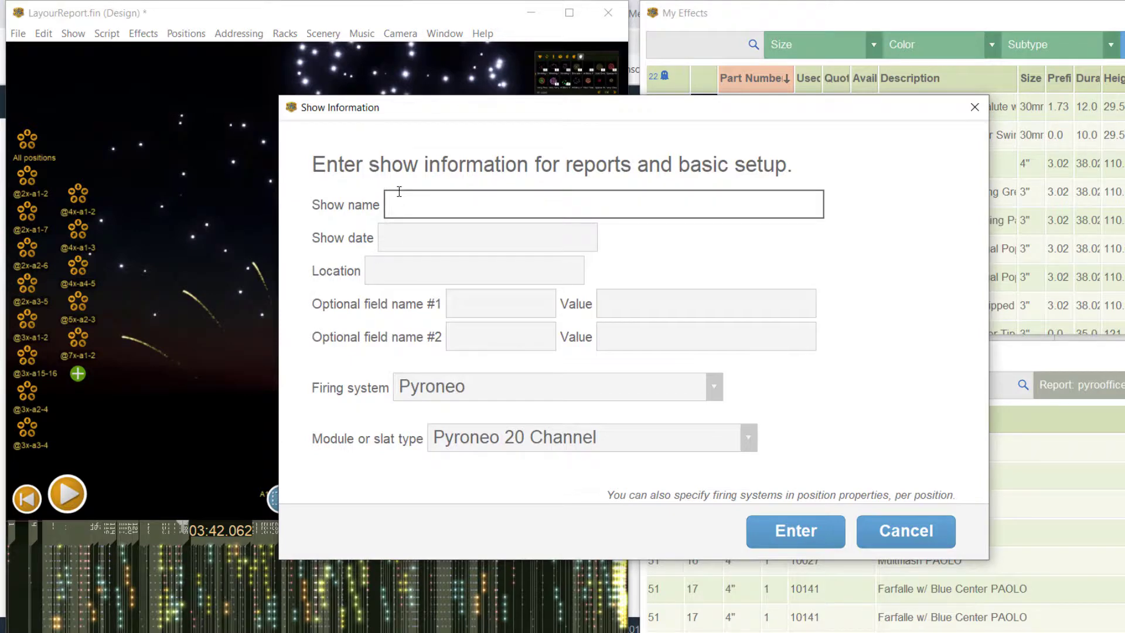
pyautogui.write('Pyrotest')
pyautogui.press('Tab')
pyautogui.write('18.10.')
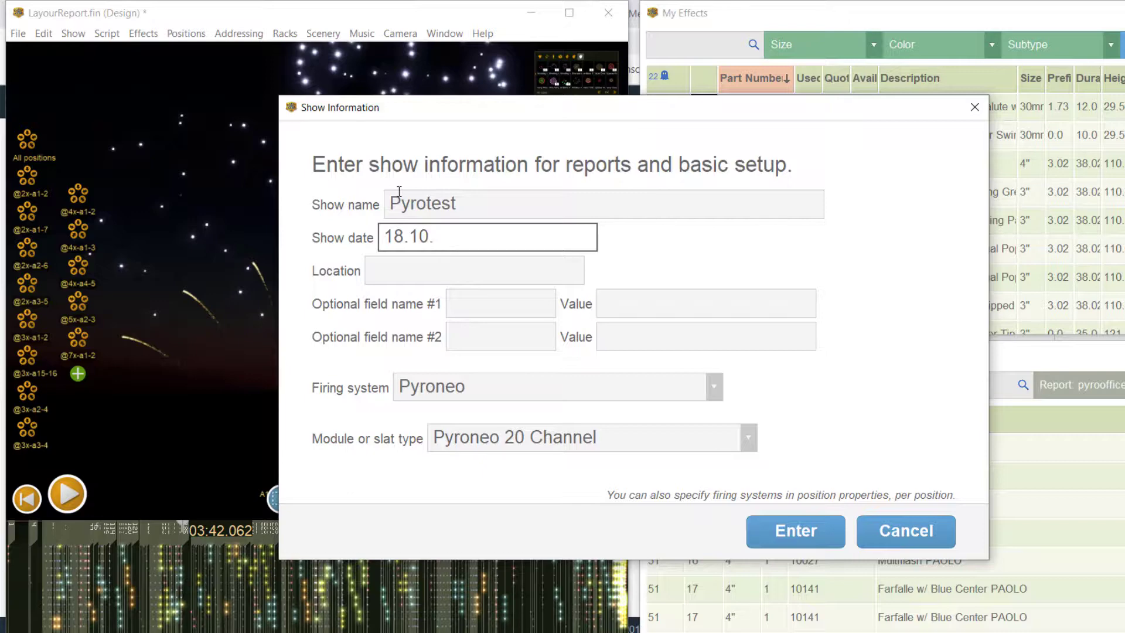
pyautogui.write('2017')
pyautogui.press('Tab')
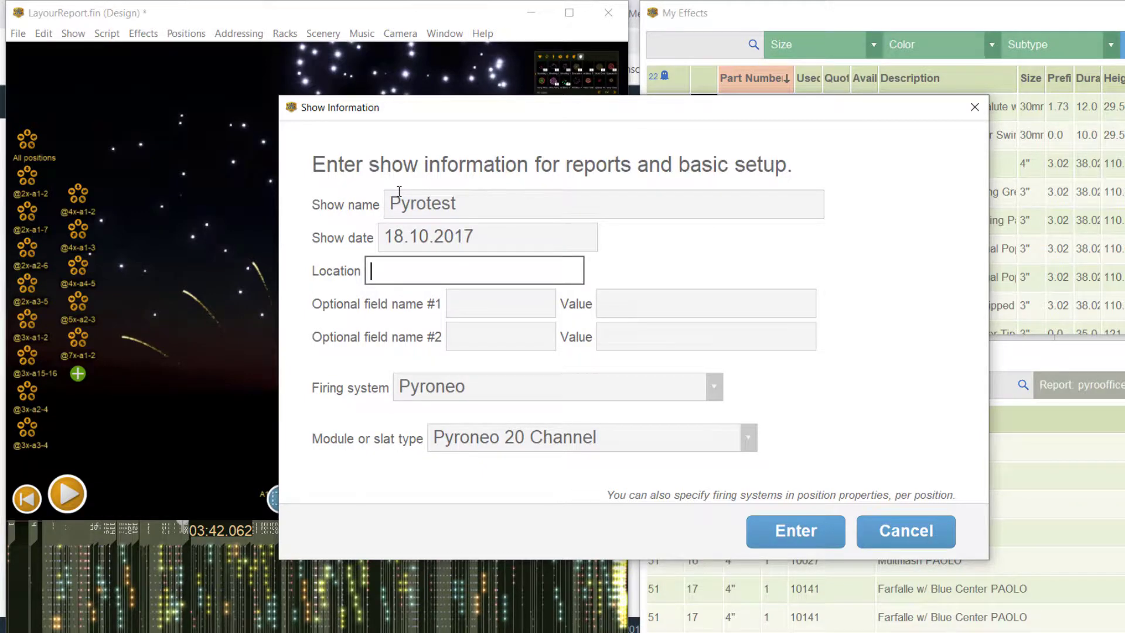
pyautogui.write('Rodgau')
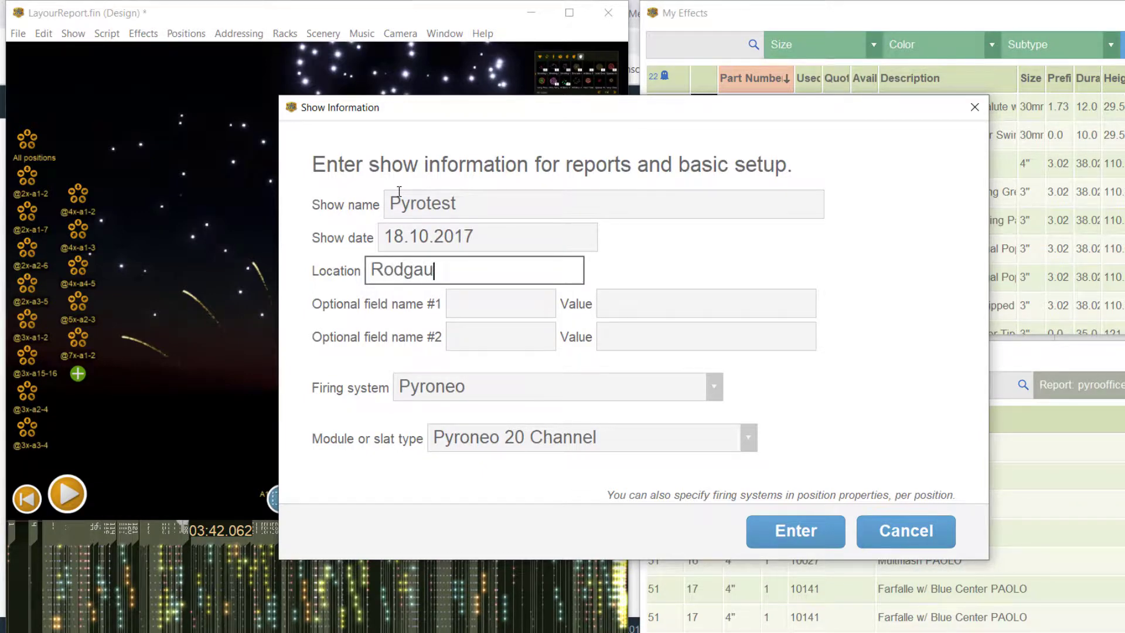
pyautogui.click(799, 528)
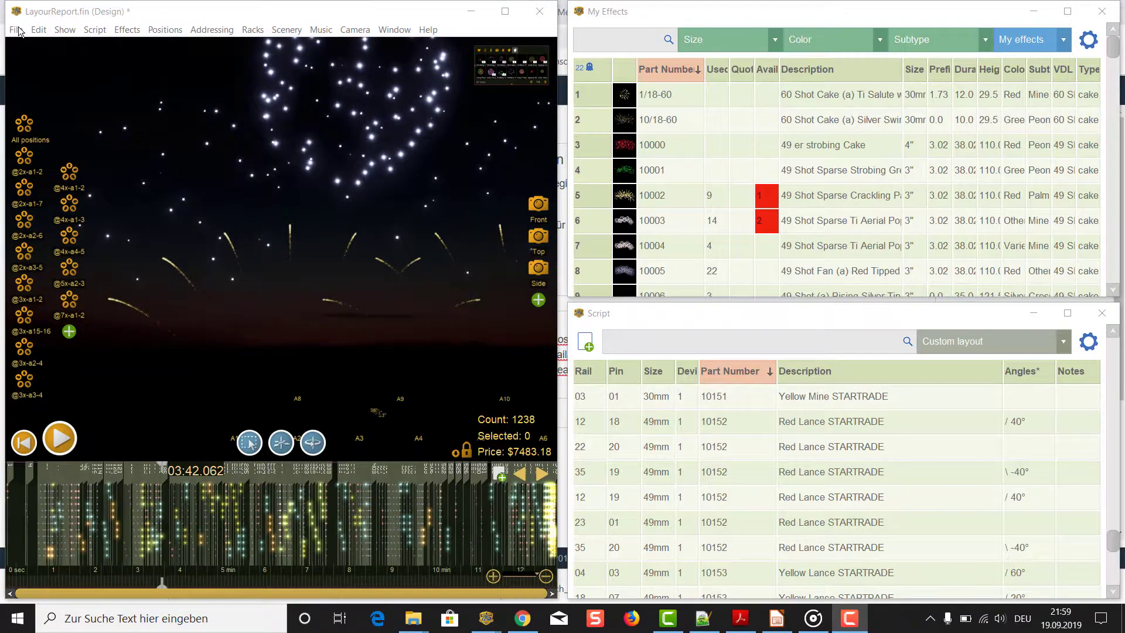
# Print the pyrooffice_setup_by_position report to a PDF file named newreport in the Downloads folder
pyautogui.click(17, 30)
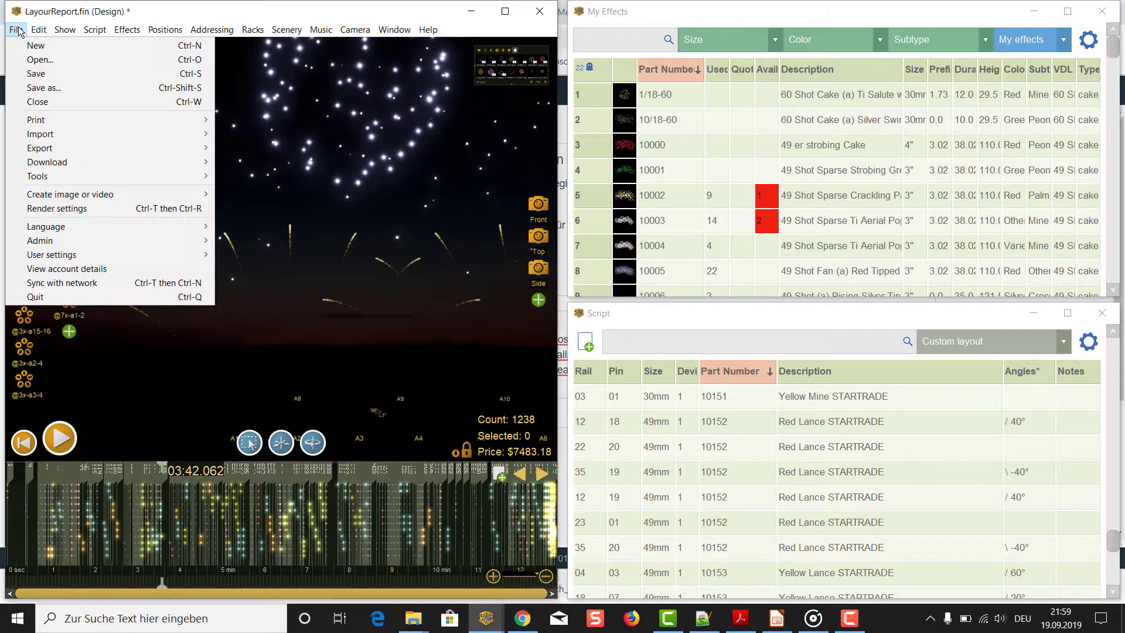
pyautogui.moveTo(63, 118)
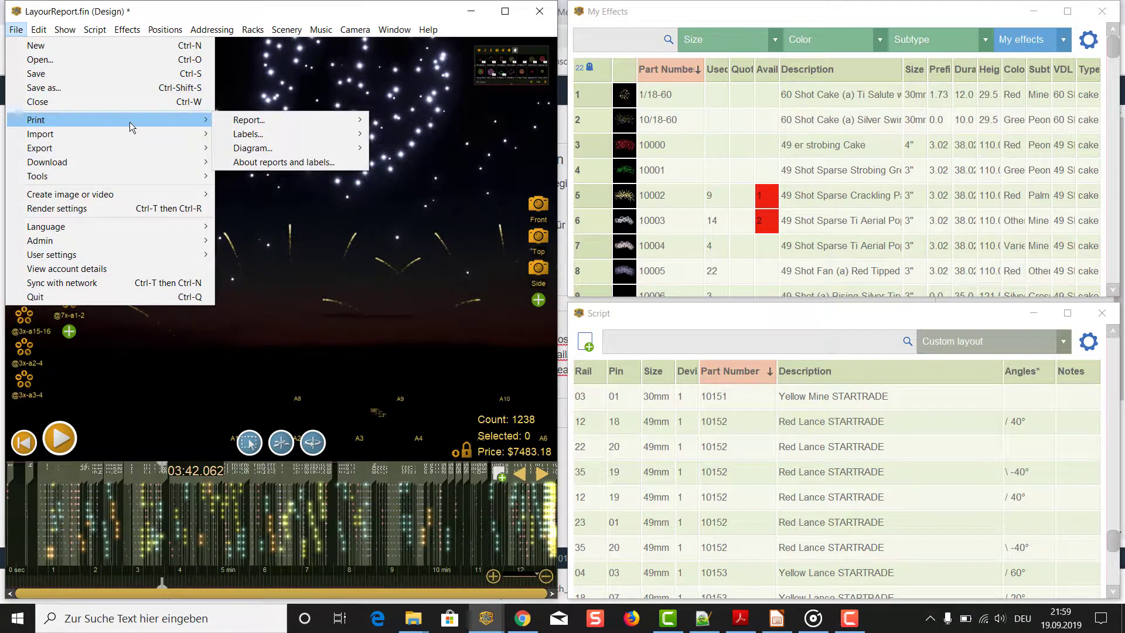
pyautogui.moveTo(245, 117)
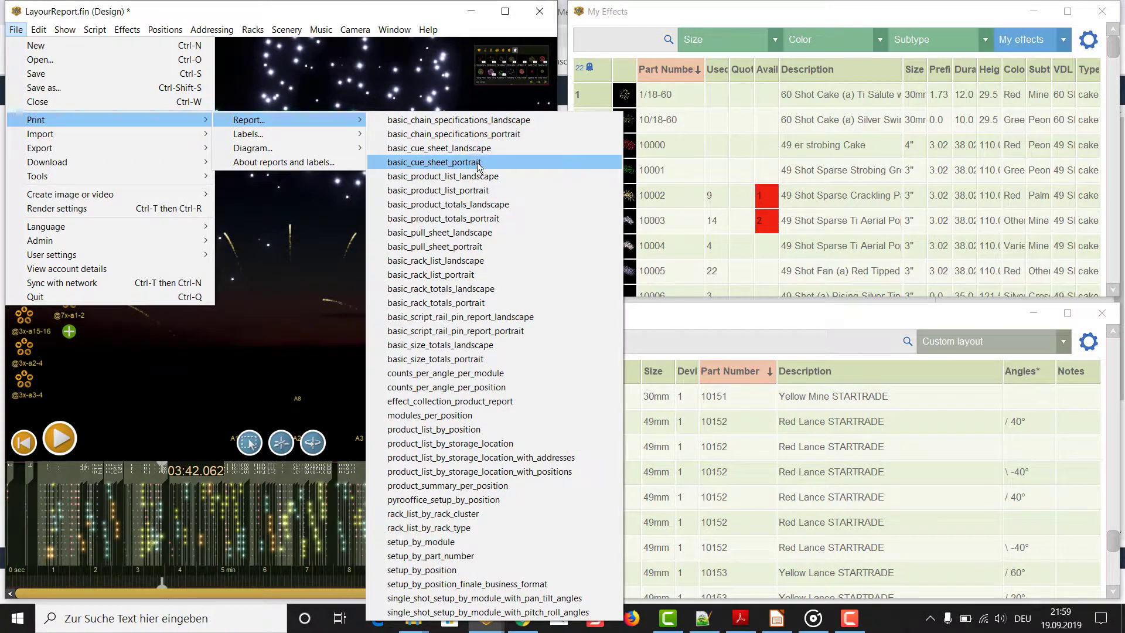
pyautogui.click(495, 500)
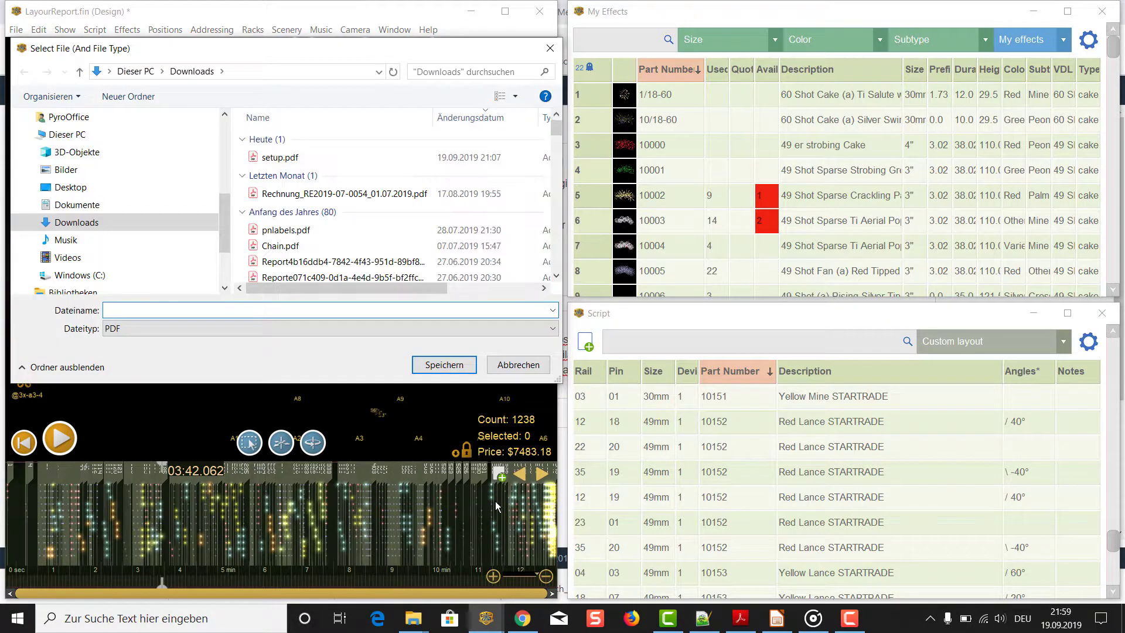
pyautogui.write('neu')
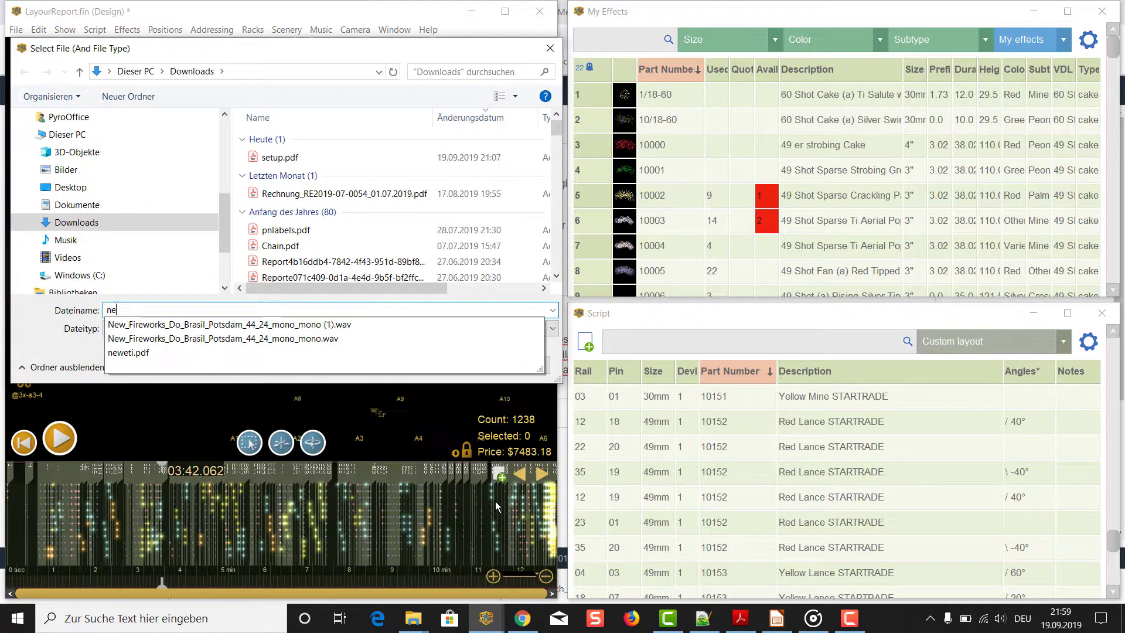
pyautogui.press('BackSpace')
pyautogui.press('BackSpace')
pyautogui.write('ewrepor')
pyautogui.press('Return')
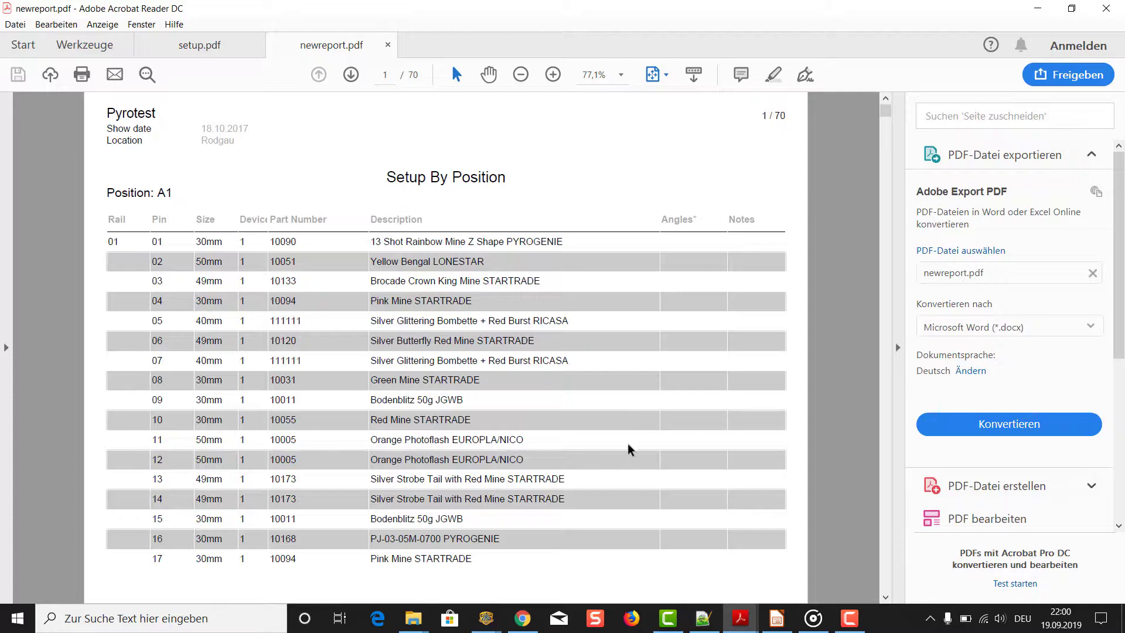
# Page through the newreport PDF to examine its header, column layout, row sorting and page breaks by position
pyautogui.click(885, 598)
pyautogui.click(885, 597)
pyautogui.click(886, 597)
pyautogui.click(886, 597)
pyautogui.click(886, 597)
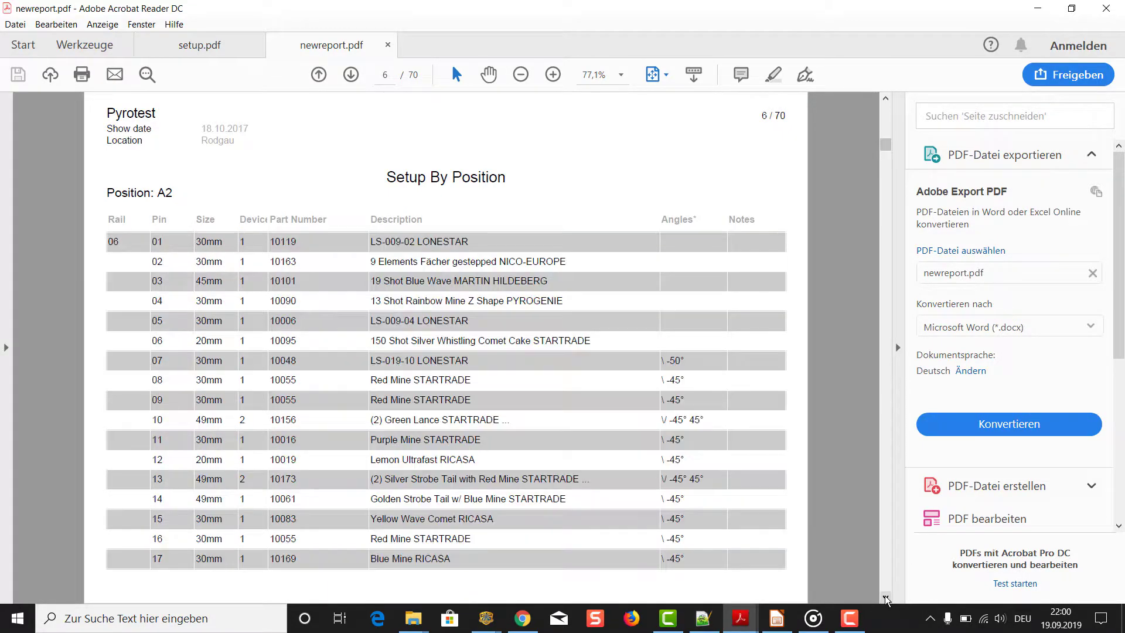
pyautogui.click(886, 597)
pyautogui.click(885, 597)
pyautogui.click(886, 597)
pyautogui.moveTo(886, 597); pyautogui.dragTo(885, 597)
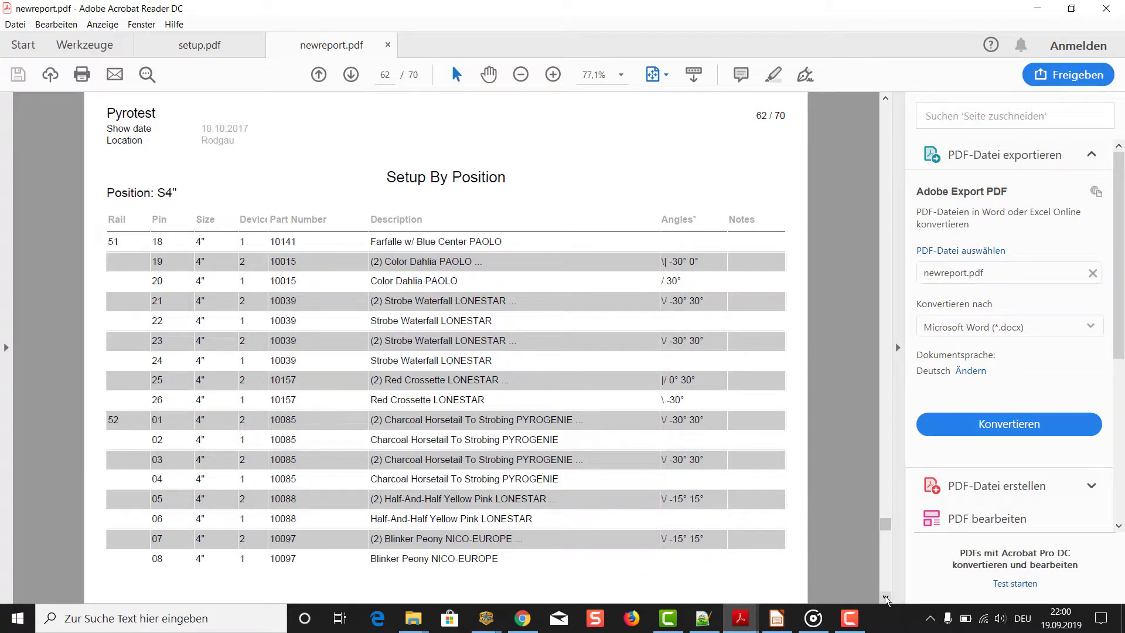
pyautogui.click(885, 597)
pyautogui.moveTo(886, 597); pyautogui.dragTo(886, 598)
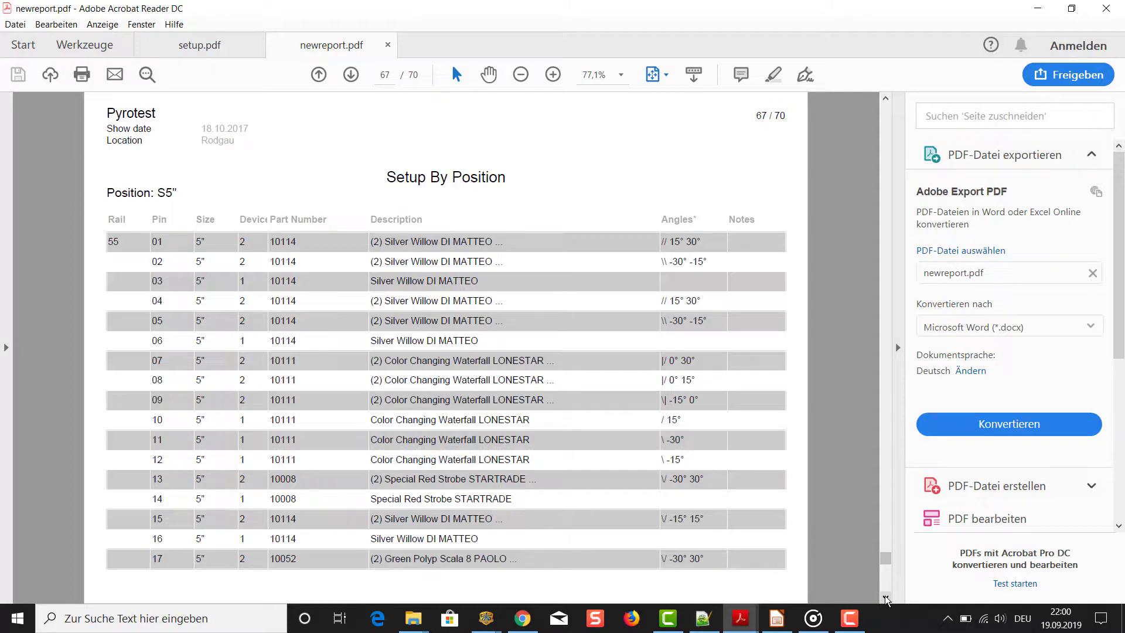
# Switch to the Finale 3D Script window and open the report configuration of the pyrooffice_setup_by_position template for editing
pyautogui.click(488, 616)
pyautogui.click(585, 570)
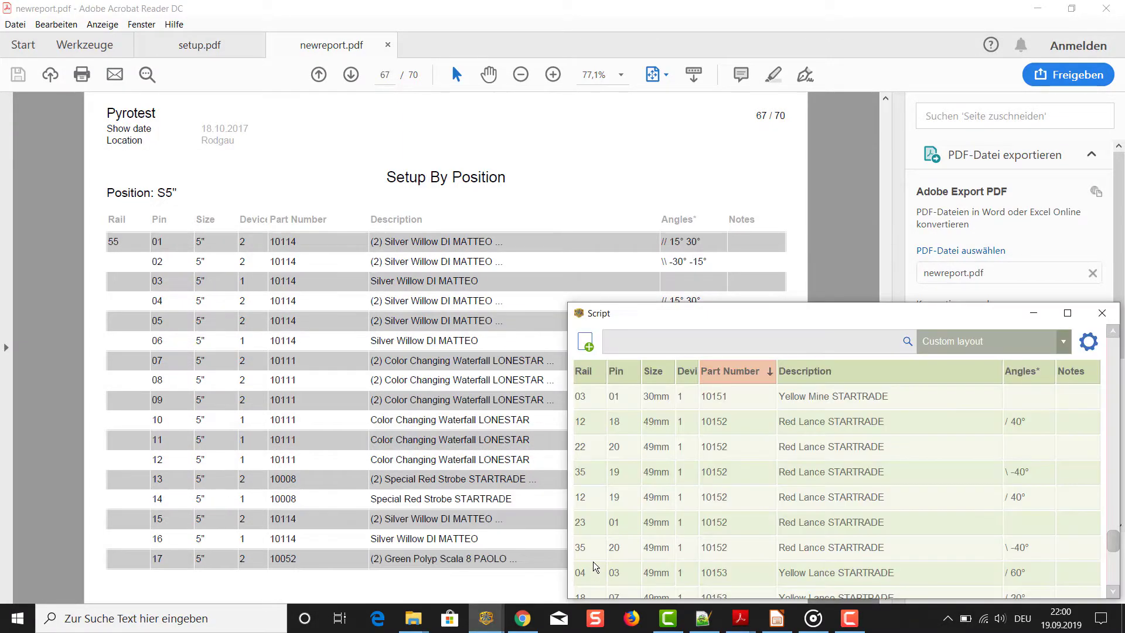
pyautogui.click(1088, 341)
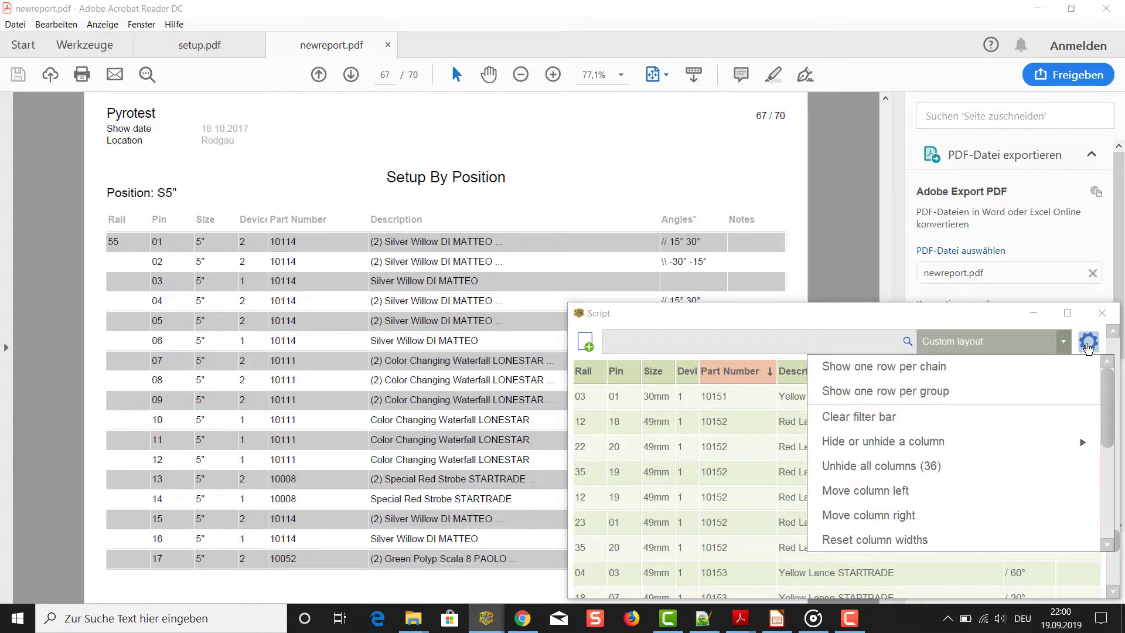
pyautogui.moveTo(1113, 404); pyautogui.dragTo(1109, 500)
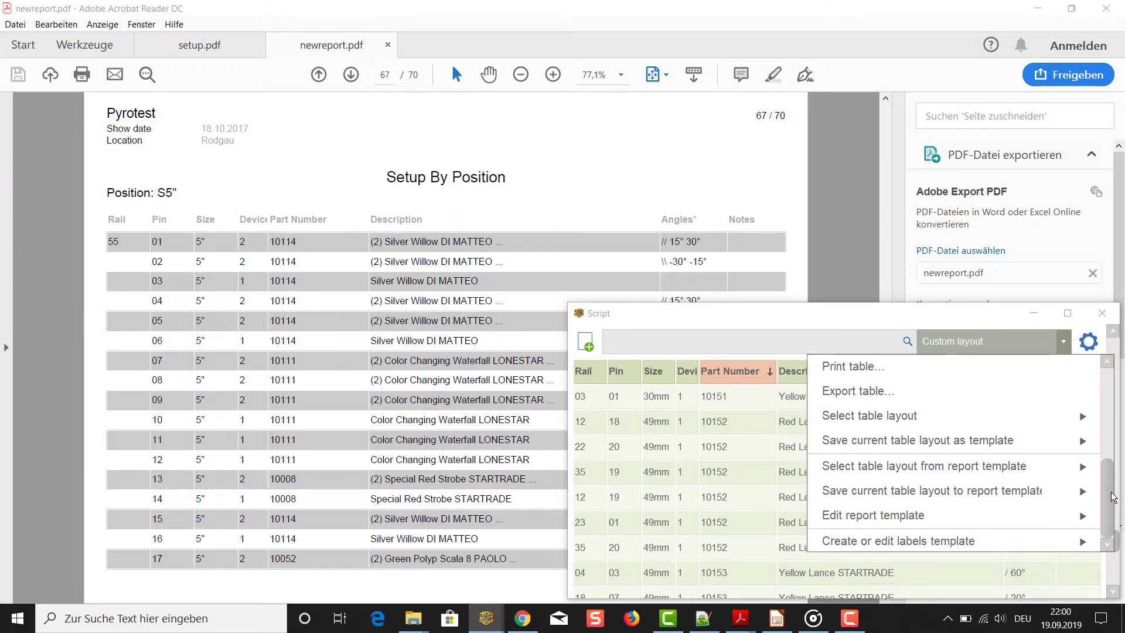
pyautogui.moveTo(825, 544)
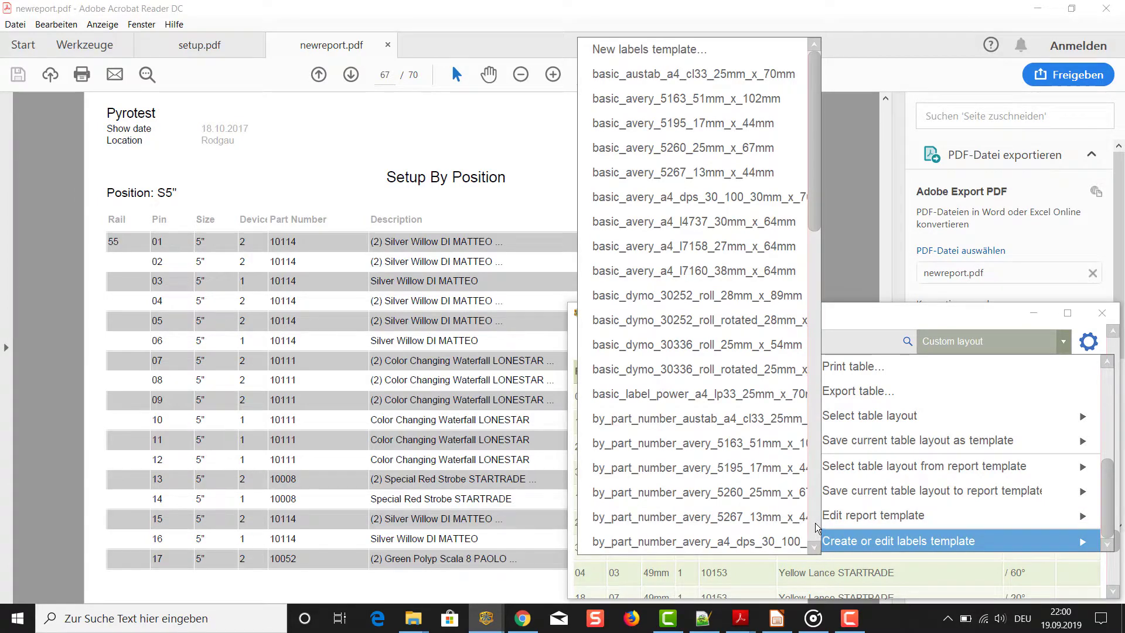
pyautogui.moveTo(833, 515)
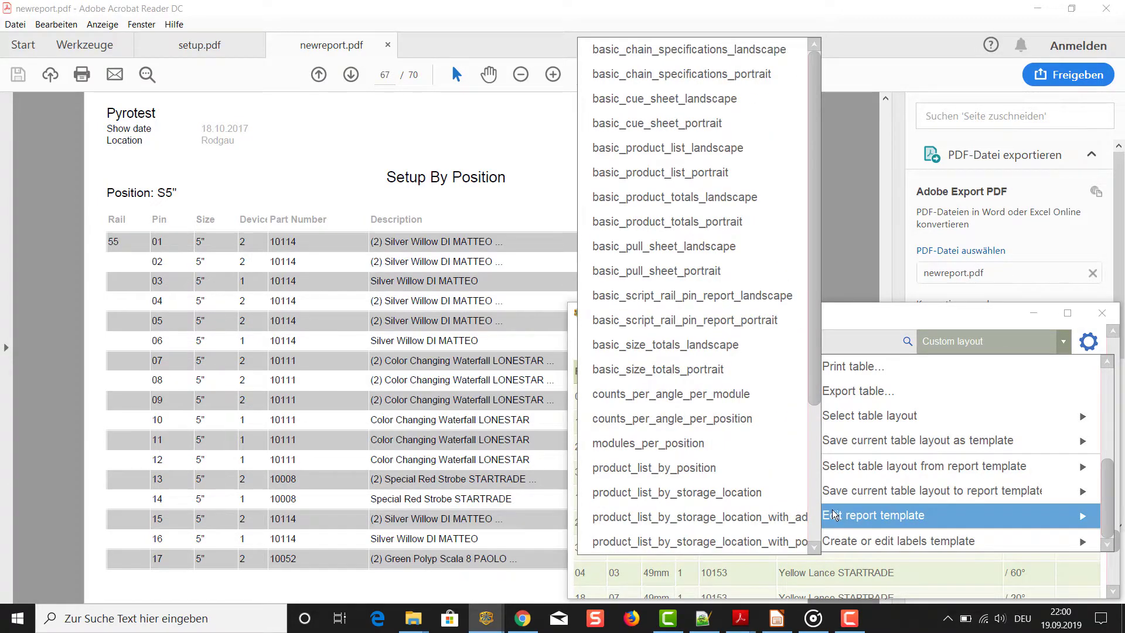
pyautogui.click(816, 548)
pyautogui.click(815, 548)
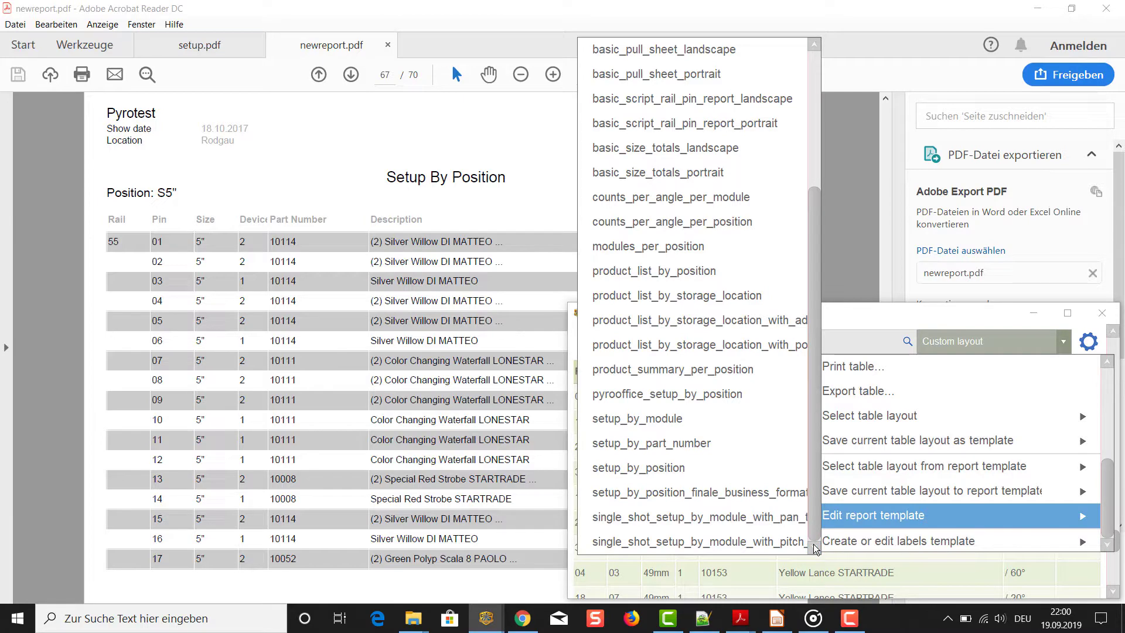
pyautogui.click(759, 401)
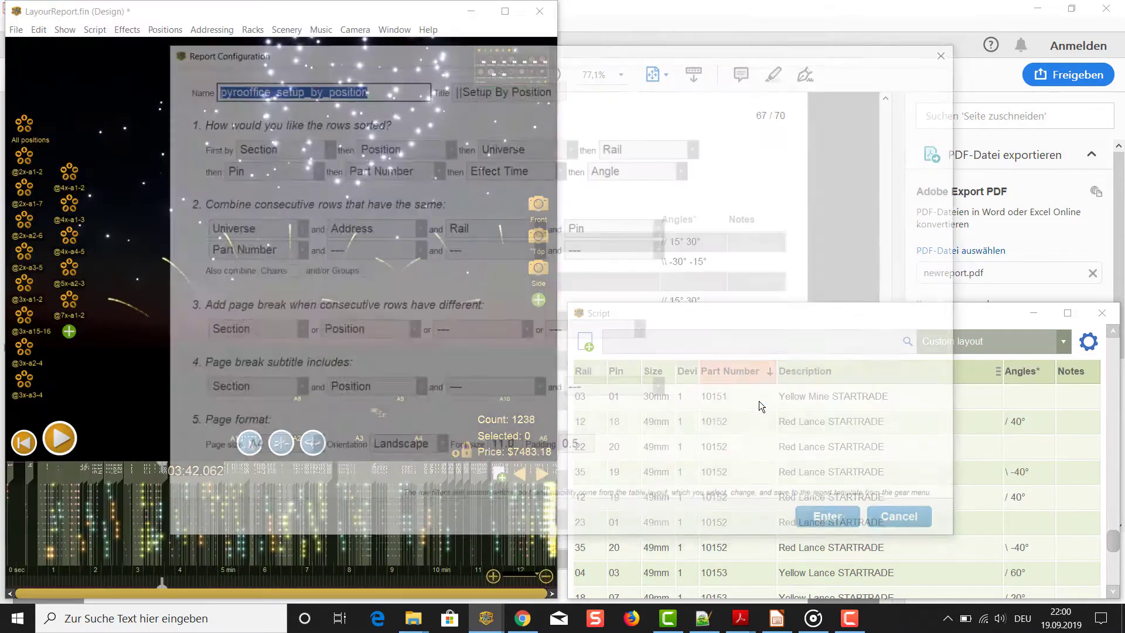